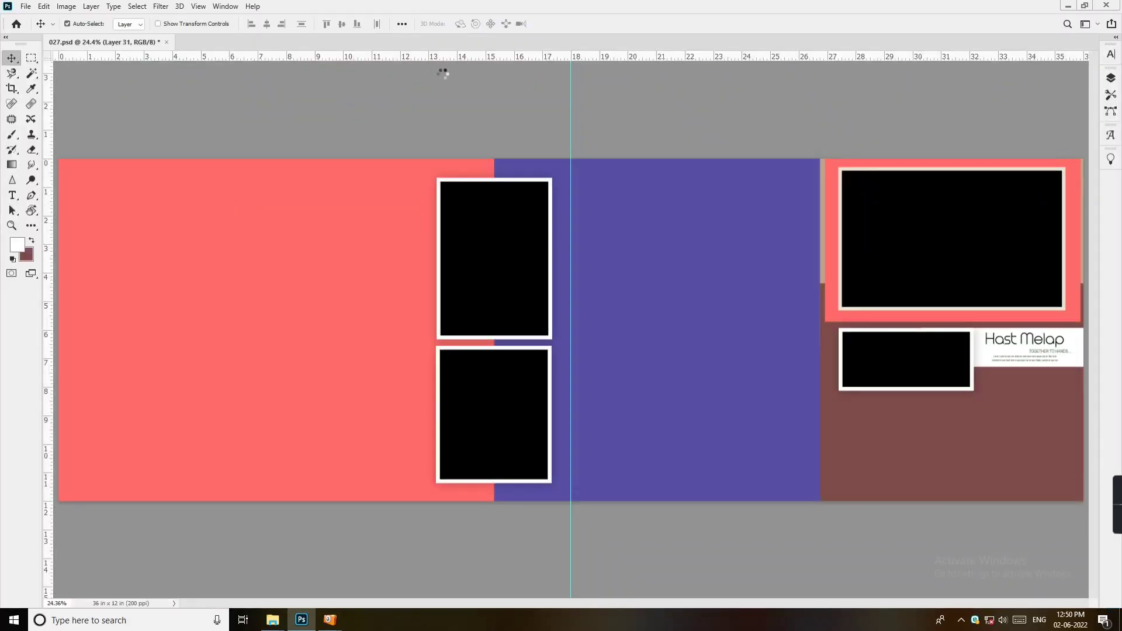
Step: Copy the whole IMG_1000.JPG photo, close its file and paste it into the 027.psd album layout
key(ctrl+a)
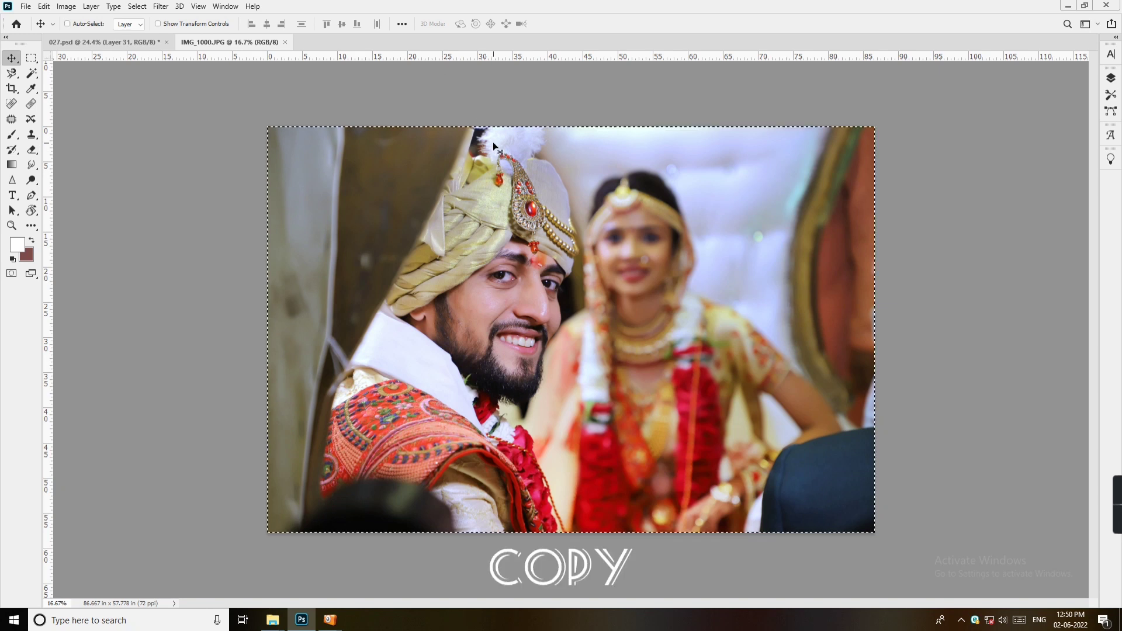
key(ctrl+w)
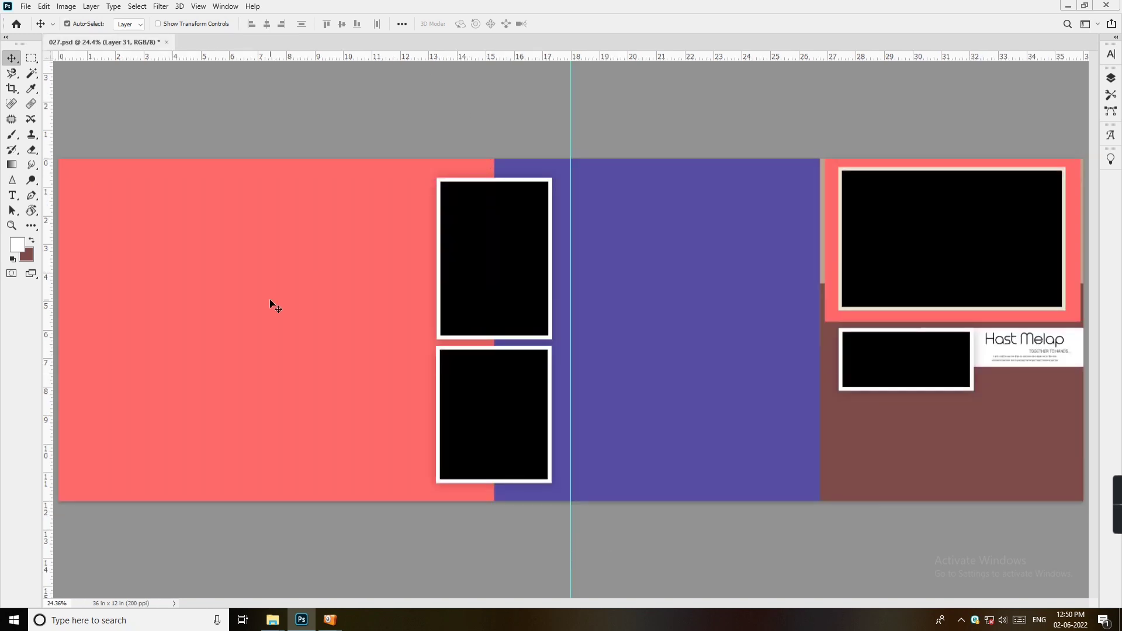
key(ctrl+v)
Step: Scale the pasted couple photo to about 63% and position it to fill the spread's left half up to the centre guide
key(ctrl+t)
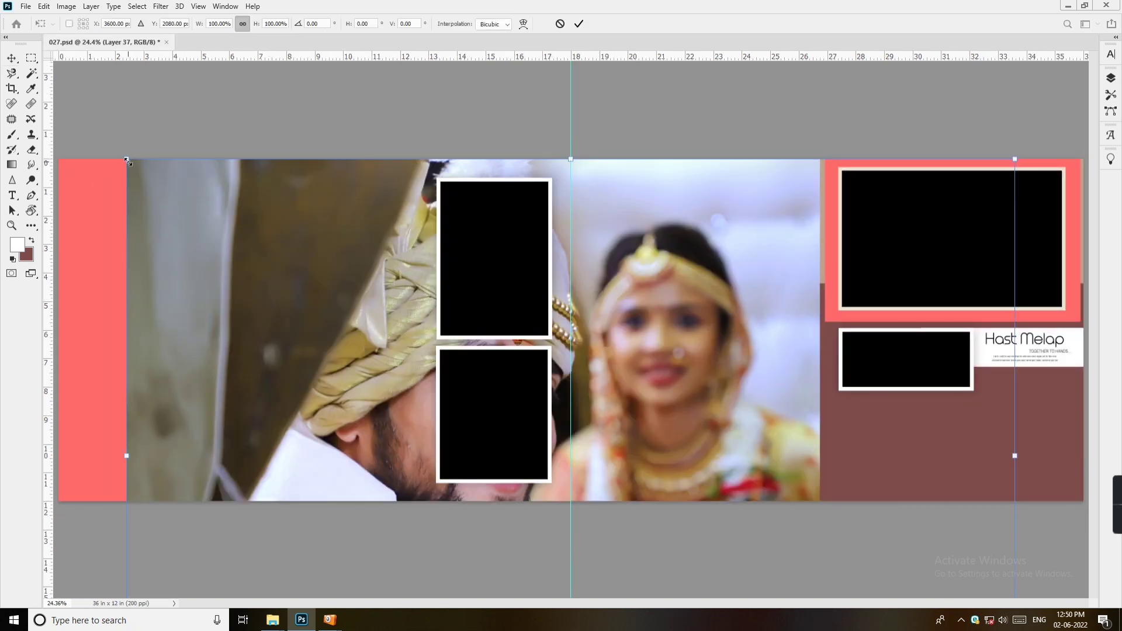
drag(127, 160, 281, 268)
drag(301, 322, 83, 214)
drag(209, 266, 182, 259)
drag(614, 129, 581, 149)
drag(442, 201, 403, 199)
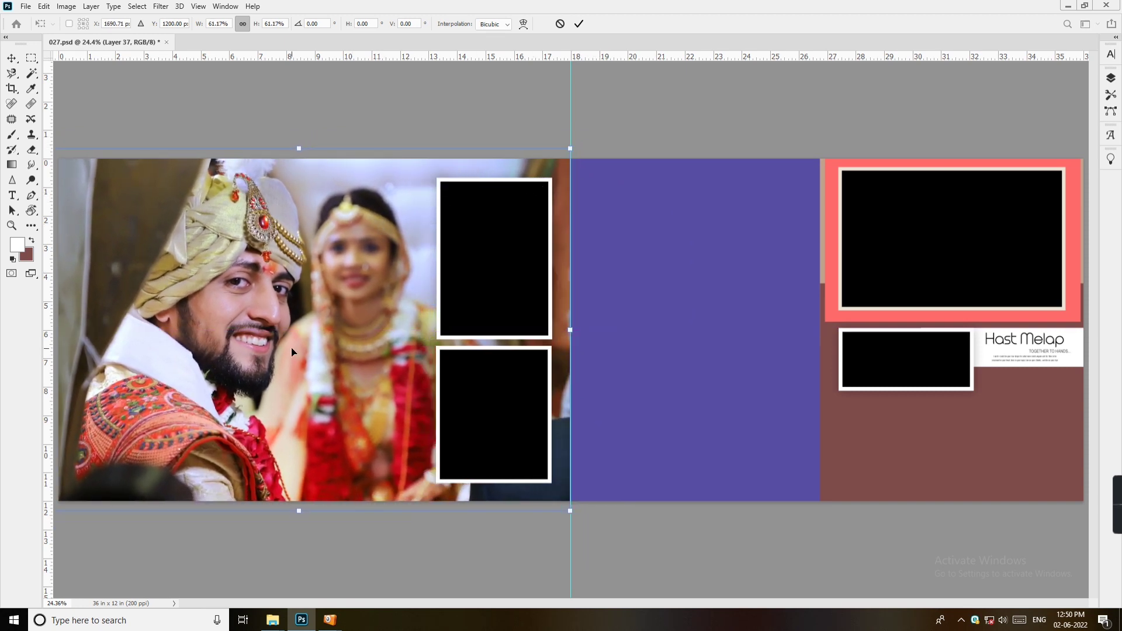
key(ctrl+minus)
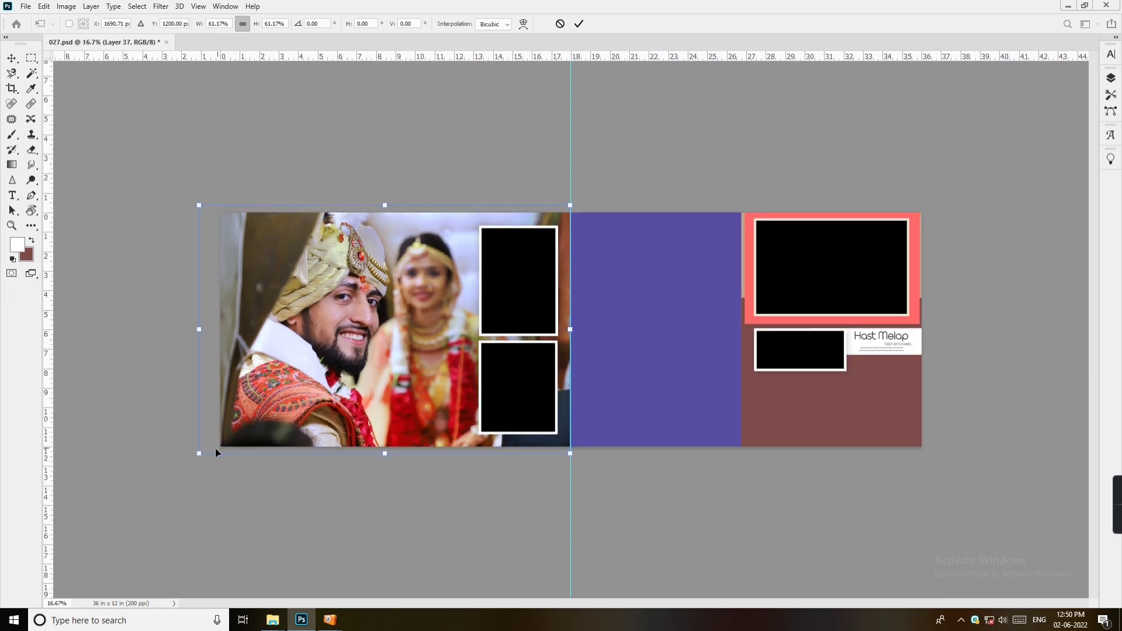
drag(199, 455, 190, 460)
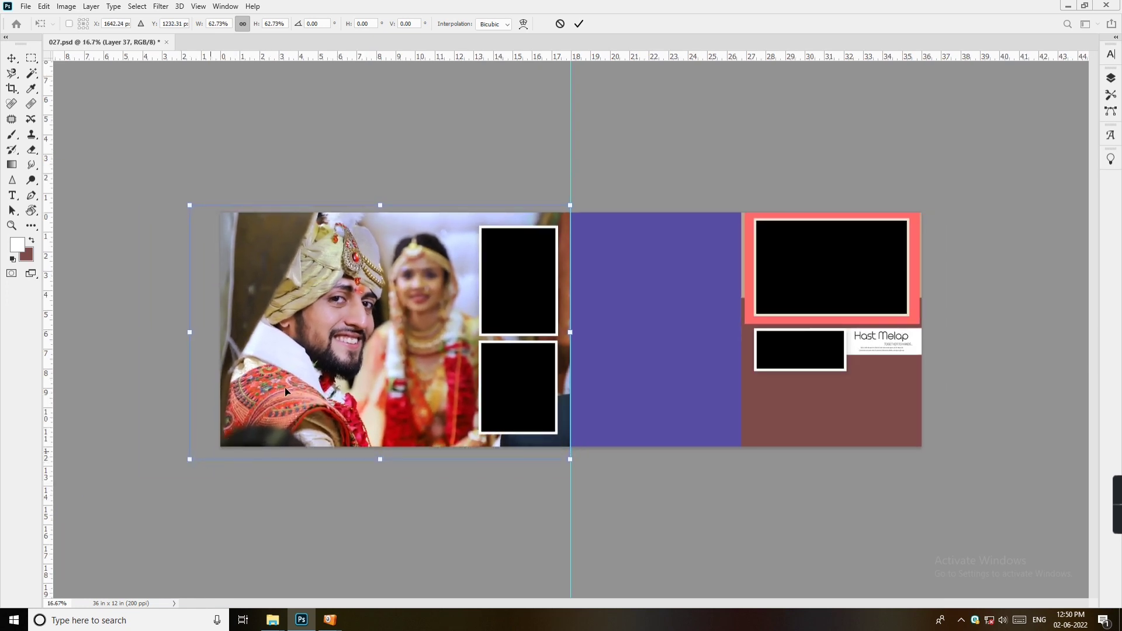
key(Return)
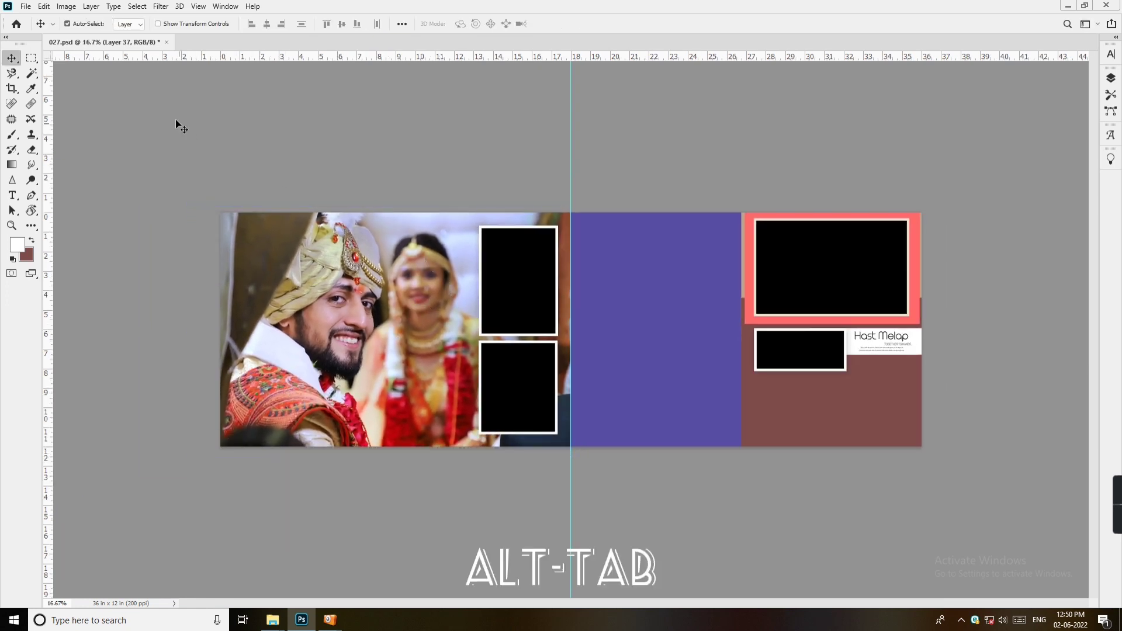
Step: Open IMG_1222 and IMG_1542 from the Wedding folder in Photoshop
key(alt+Tab)
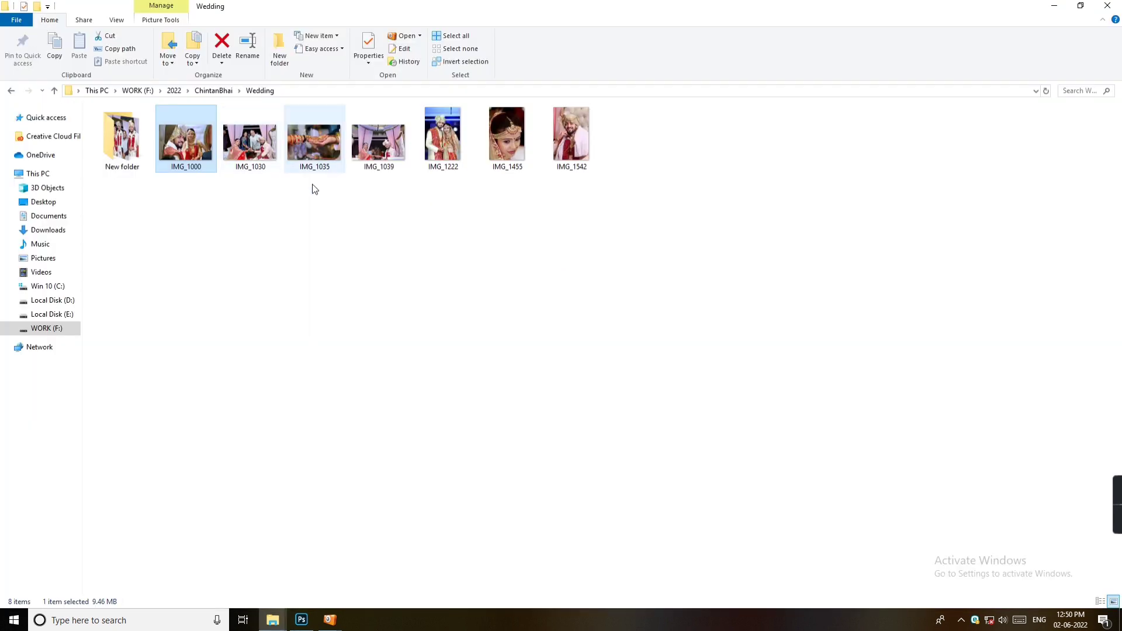
click(442, 136)
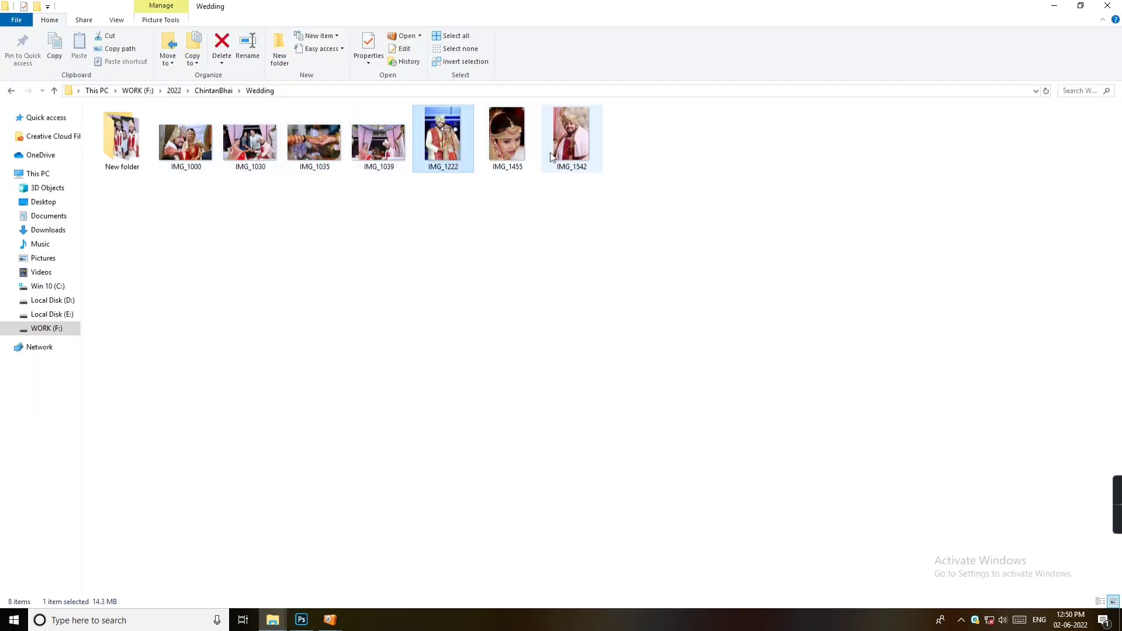
ctrl+click(571, 135)
drag(571, 141, 478, 11)
key(alt+Tab)
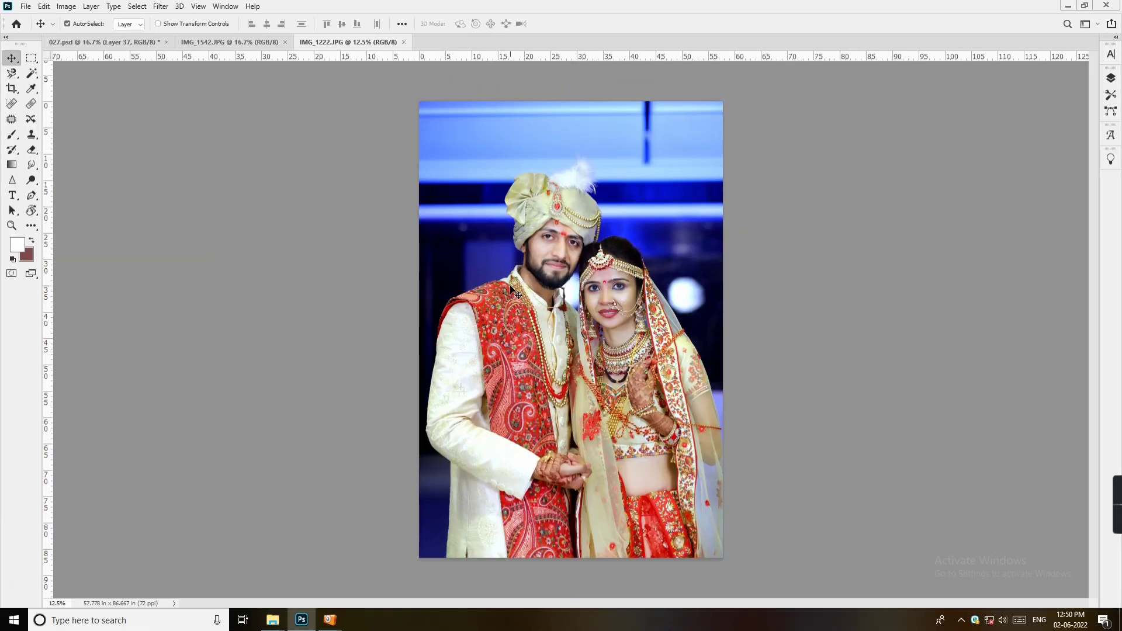
Step: Apply Color Balance to the highlights of IMG_1222.JPG with Cyan-Red -5 and Yellow-Blue +11
key(ctrl+b)
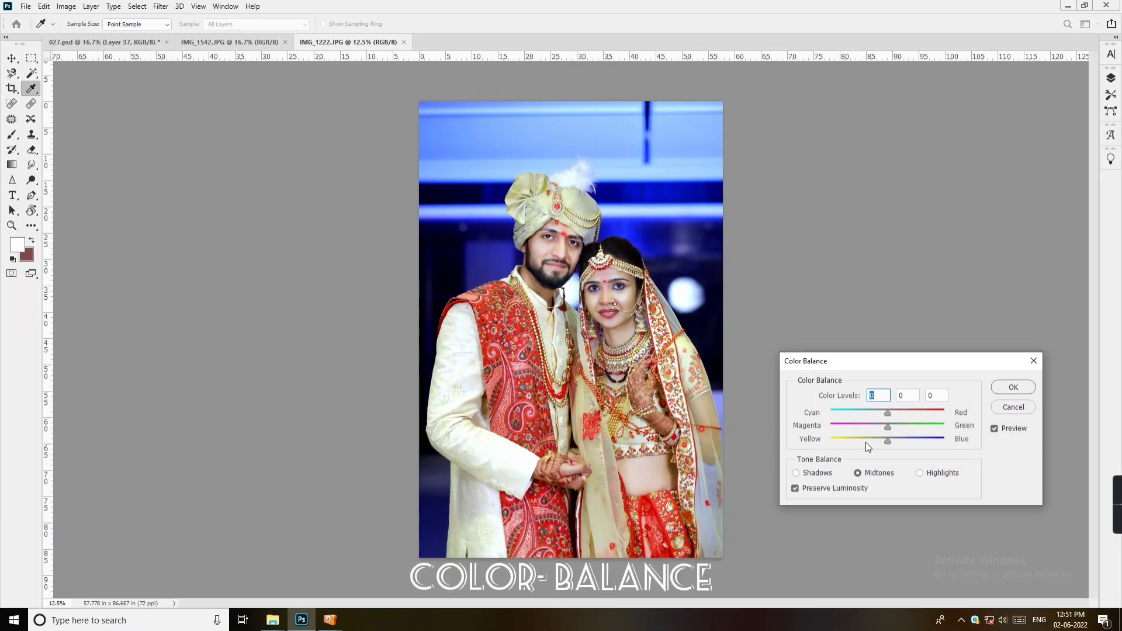
click(893, 443)
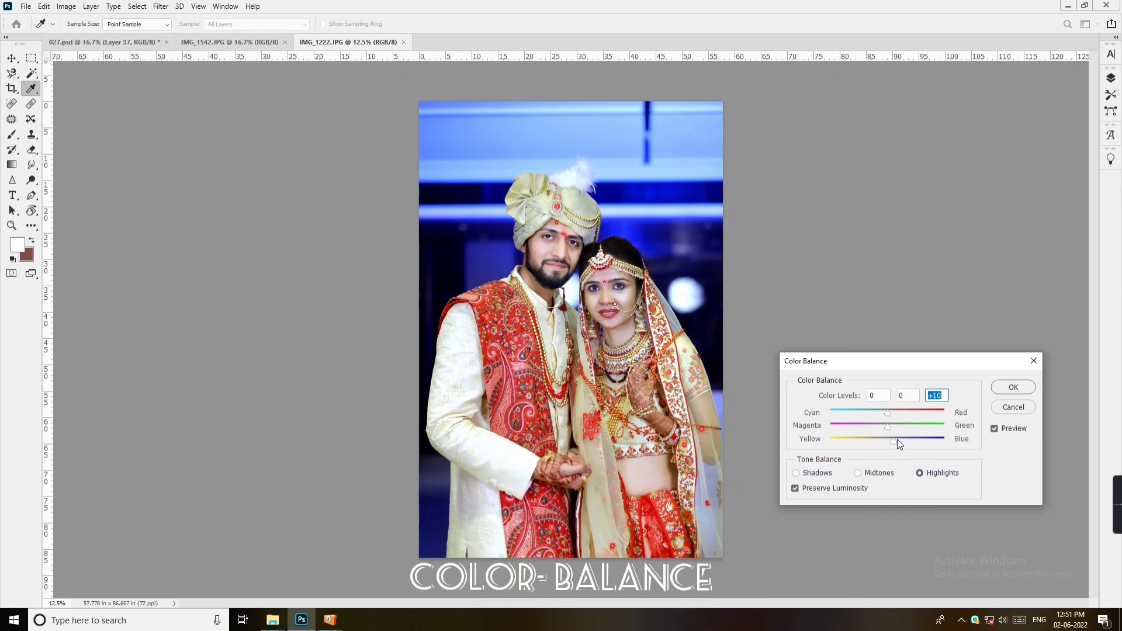
click(886, 411)
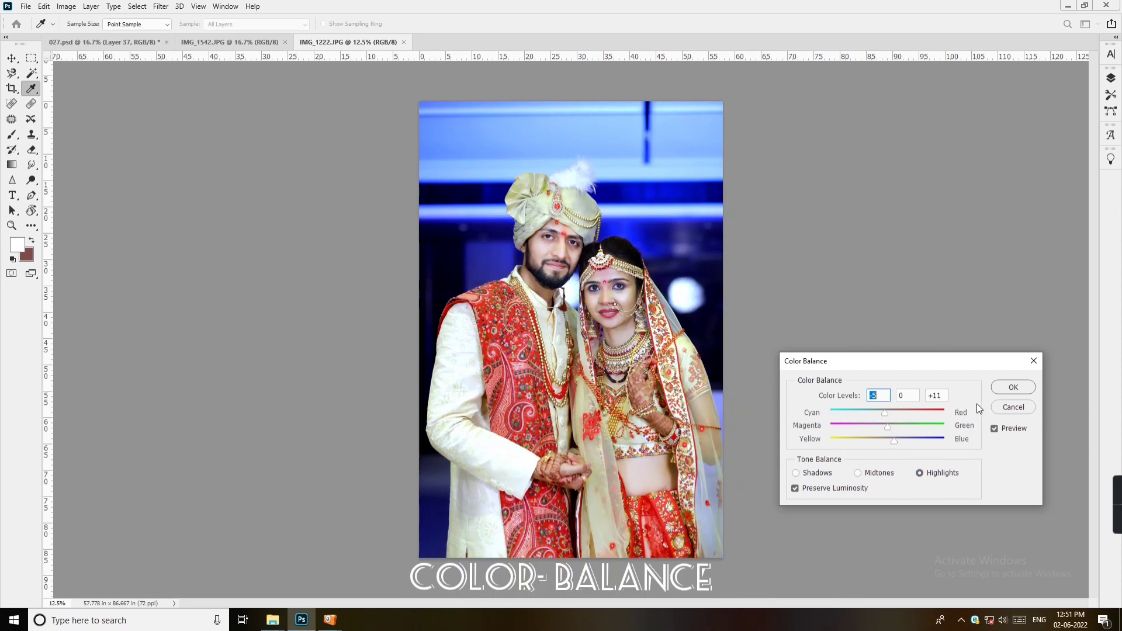
click(1013, 387)
Step: Copy the whole IMG_1222.JPG photo, close its file with changes saved, and paste it above the upper portrait frame in 027.psd
key(ctrl+a)
key(ctrl+w)
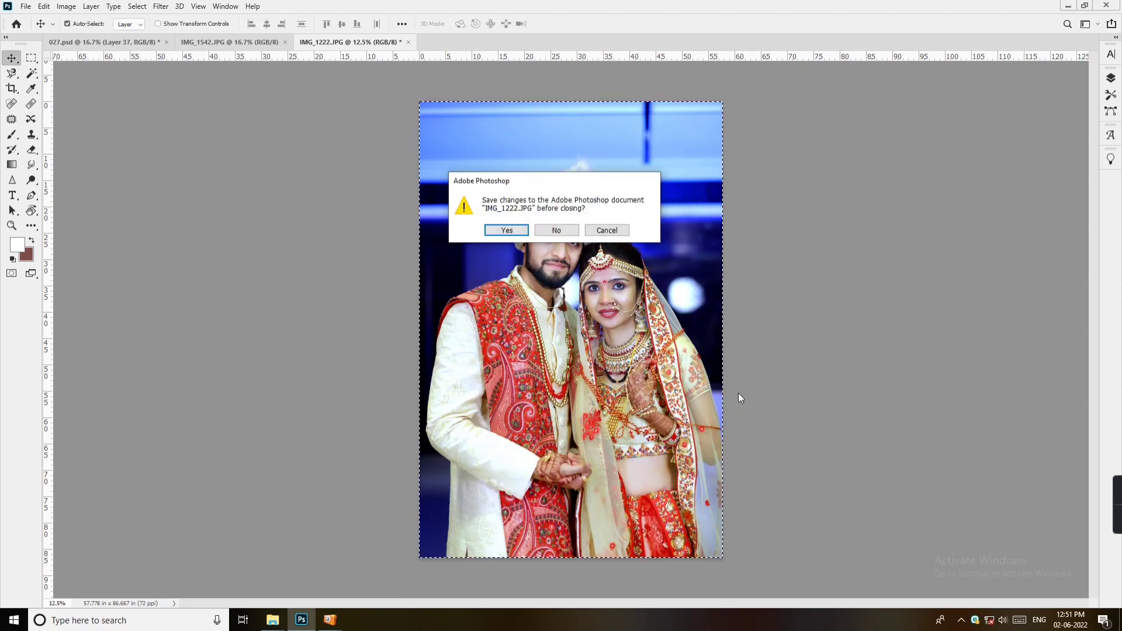
key(Return)
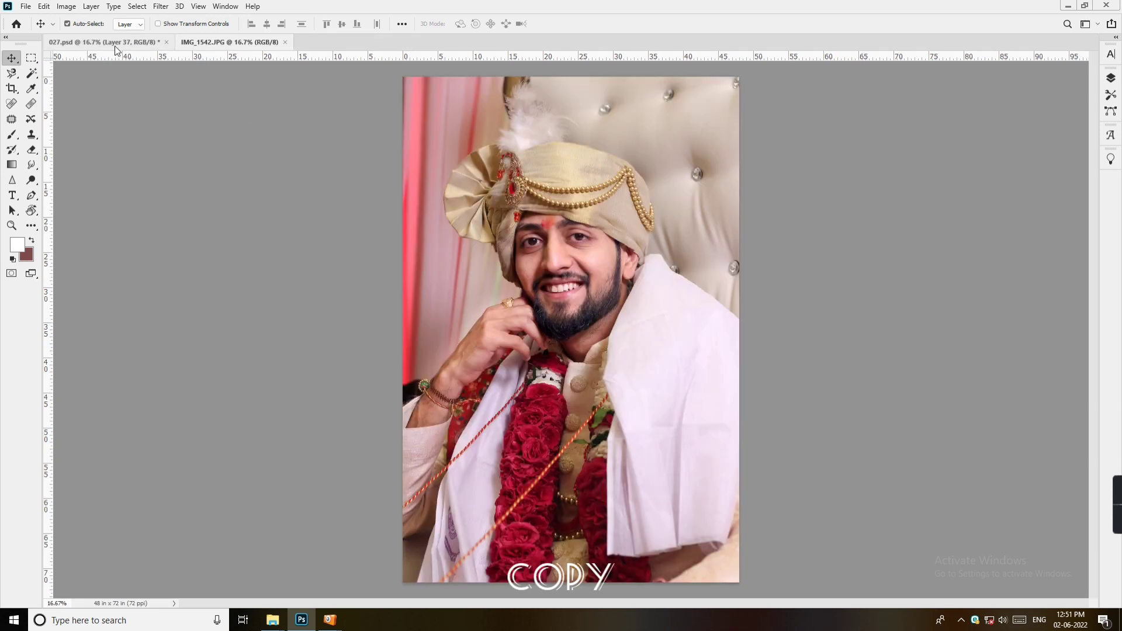
click(116, 46)
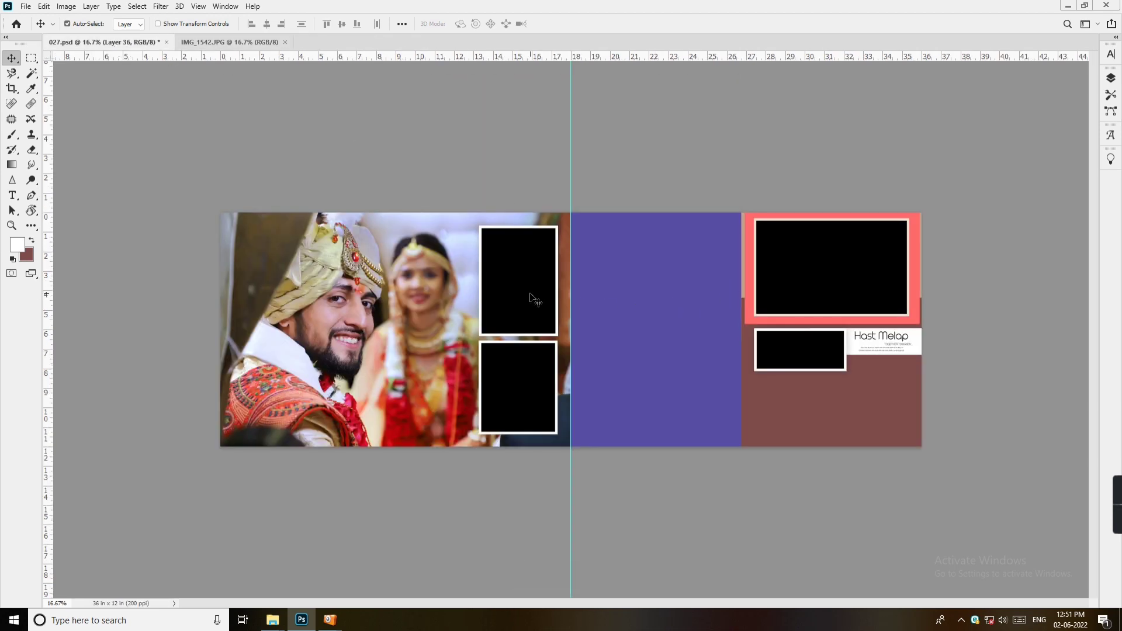
key(ctrl+v)
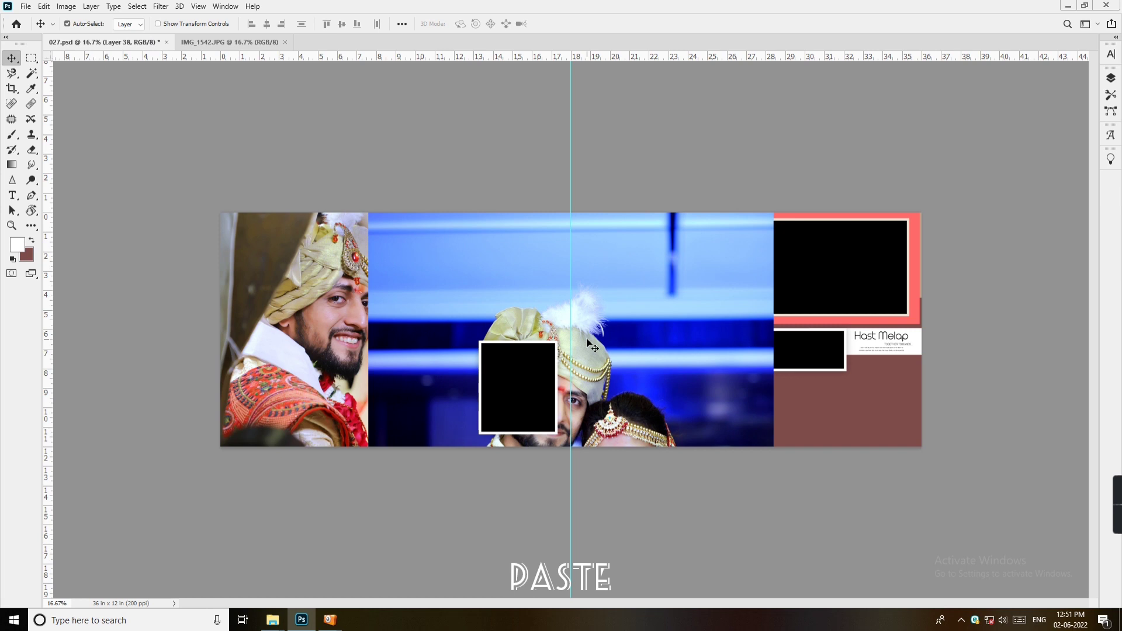
Step: Clip the pasted couple photo to the upper portrait frame layer
key(F7)
scroll(1017, 168, up, 3)
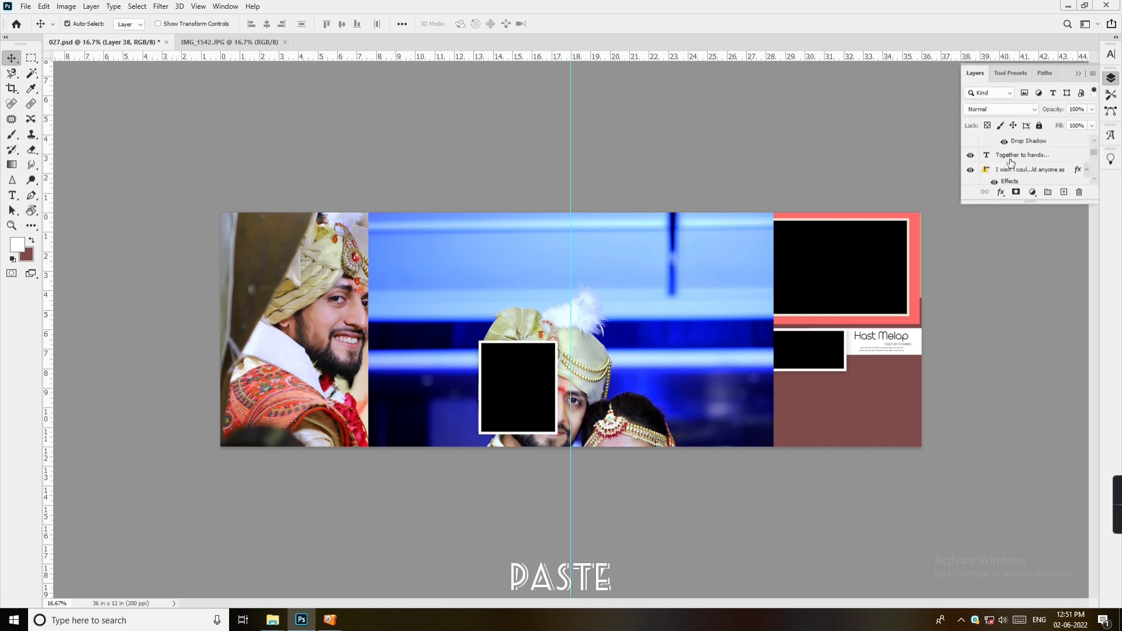
alt+click(994, 146)
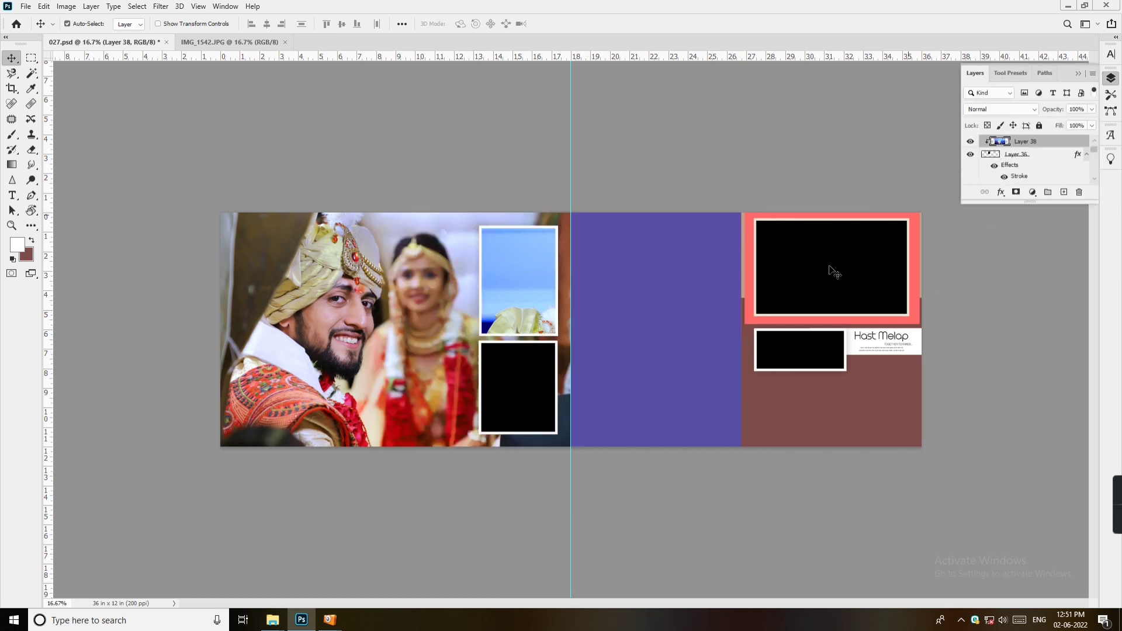
Step: Scale the clipped couple photo to about 19.5% and position it so the couple fills the upper portrait frame
key(ctrl+t)
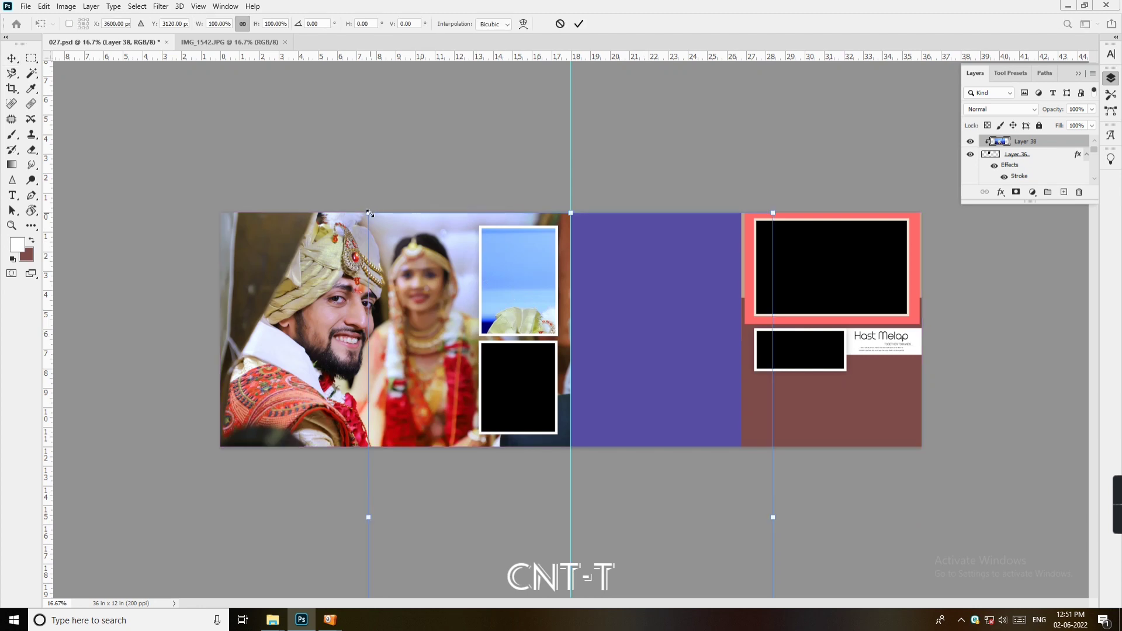
drag(369, 214, 499, 220)
drag(597, 204, 571, 243)
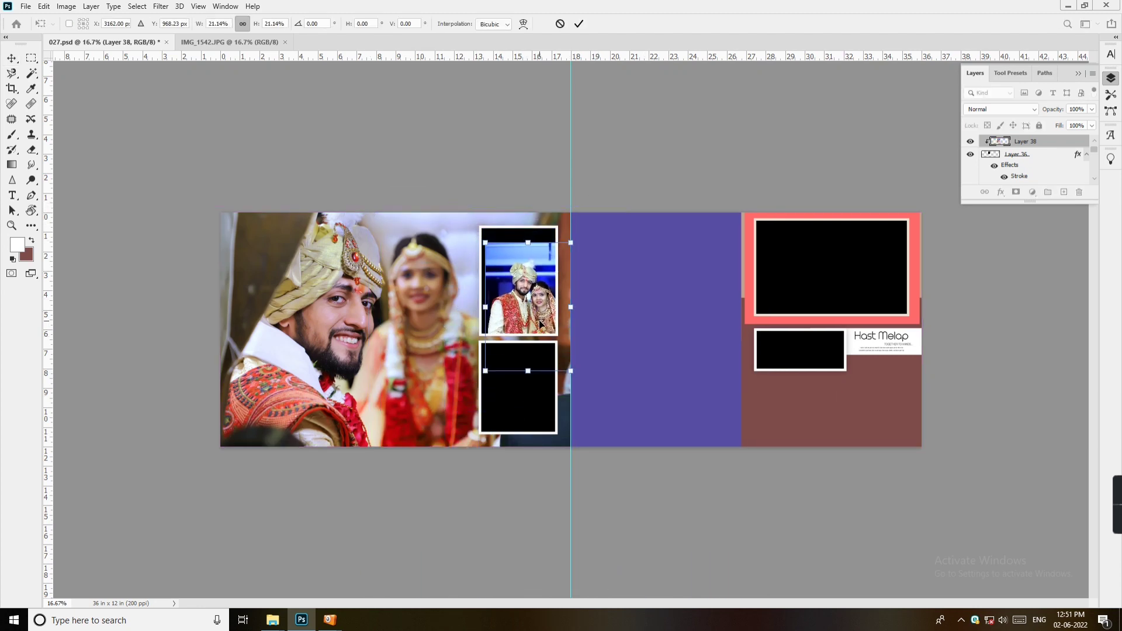
drag(540, 325, 528, 295)
drag(562, 211, 558, 216)
drag(523, 270, 528, 274)
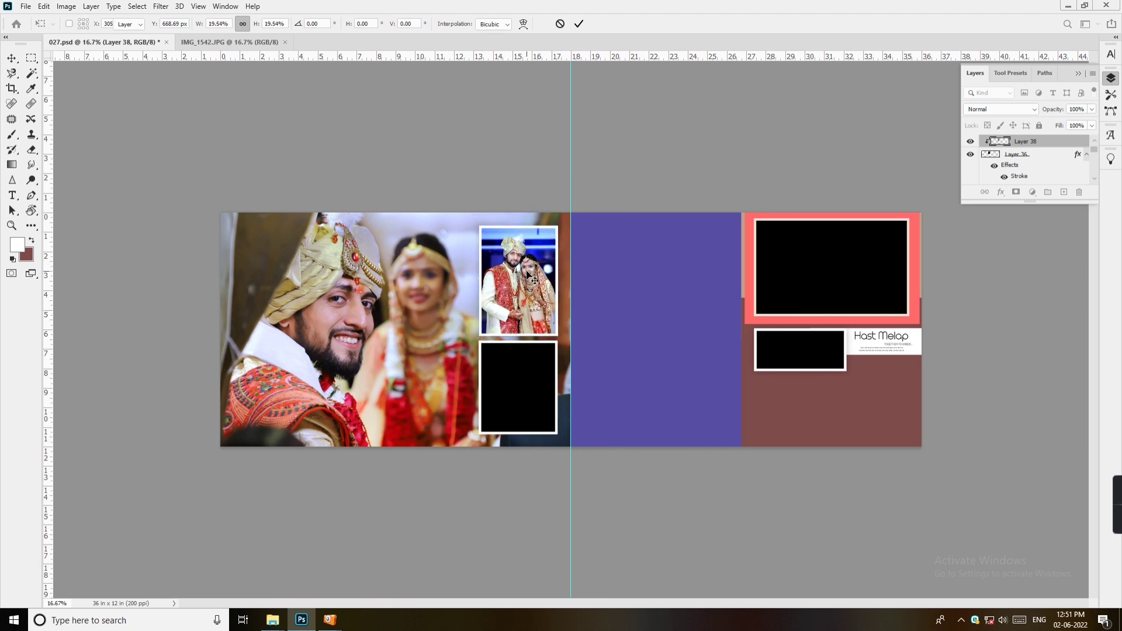
key(Return)
Step: Brighten a feathered lasso area over the left part of IMG_1542.JPG using Levels with midtones 1.38 and white input 246
click(227, 42)
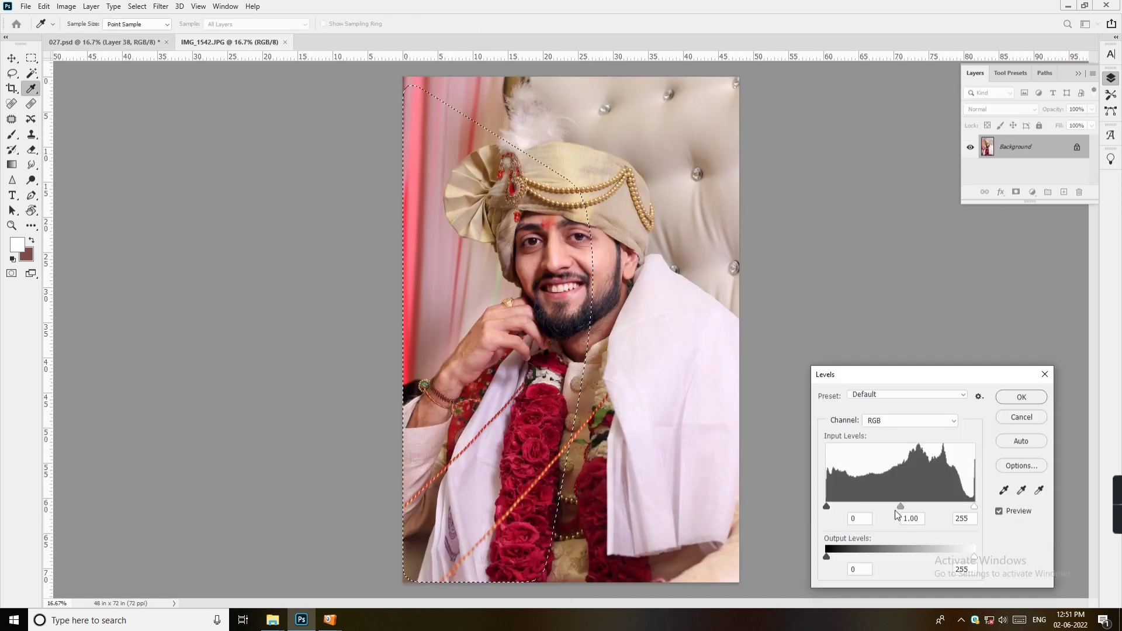
drag(899, 508, 884, 510)
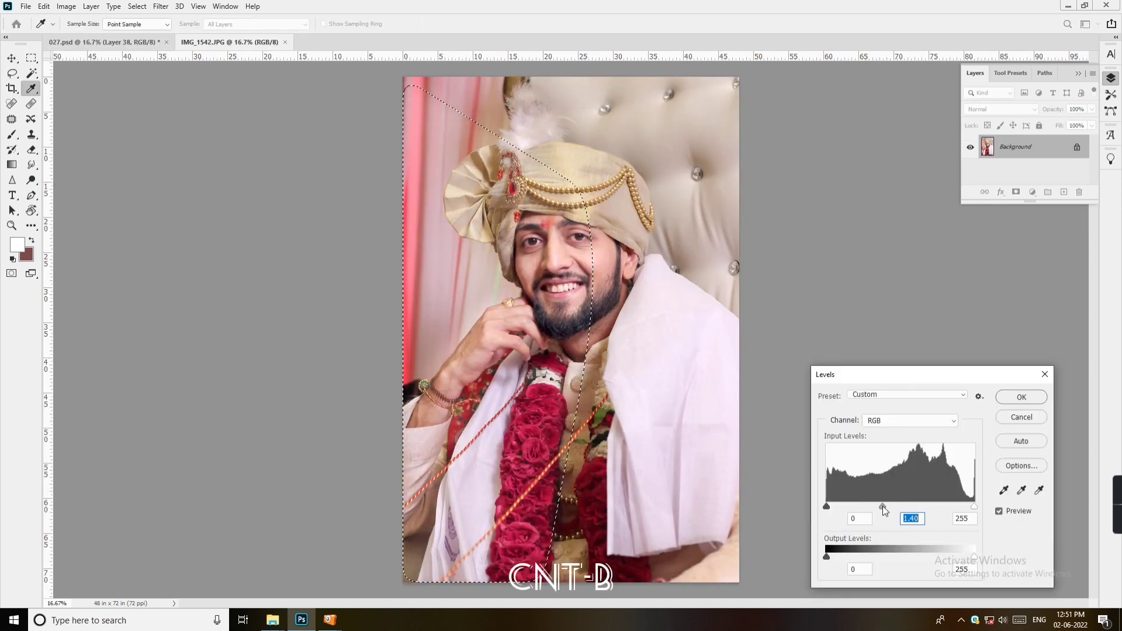
drag(974, 506, 969, 506)
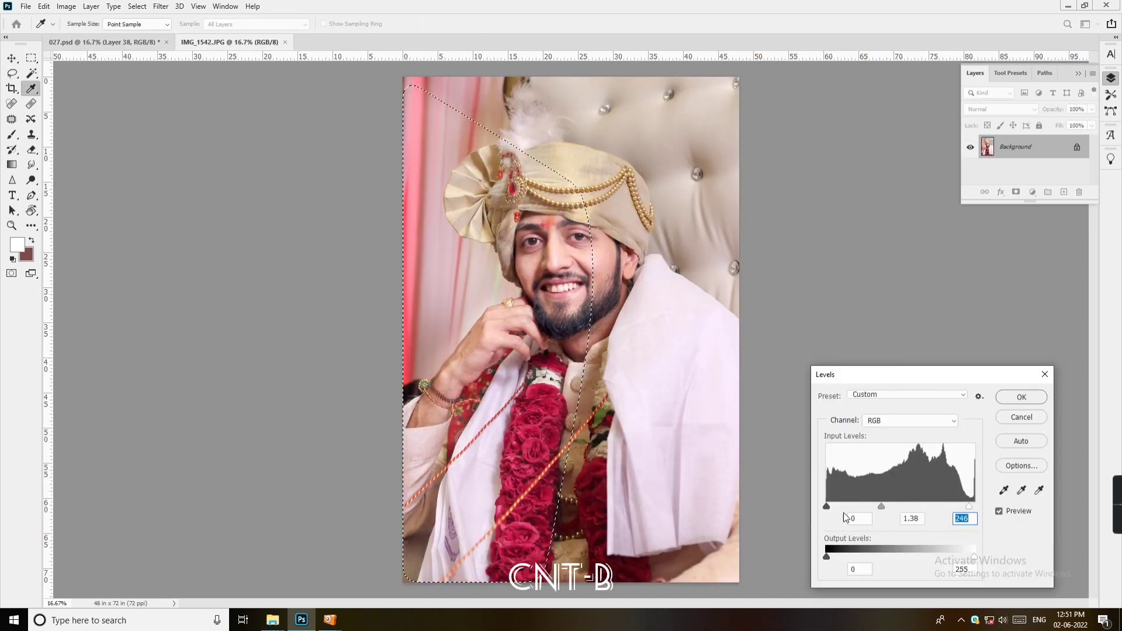
click(1022, 397)
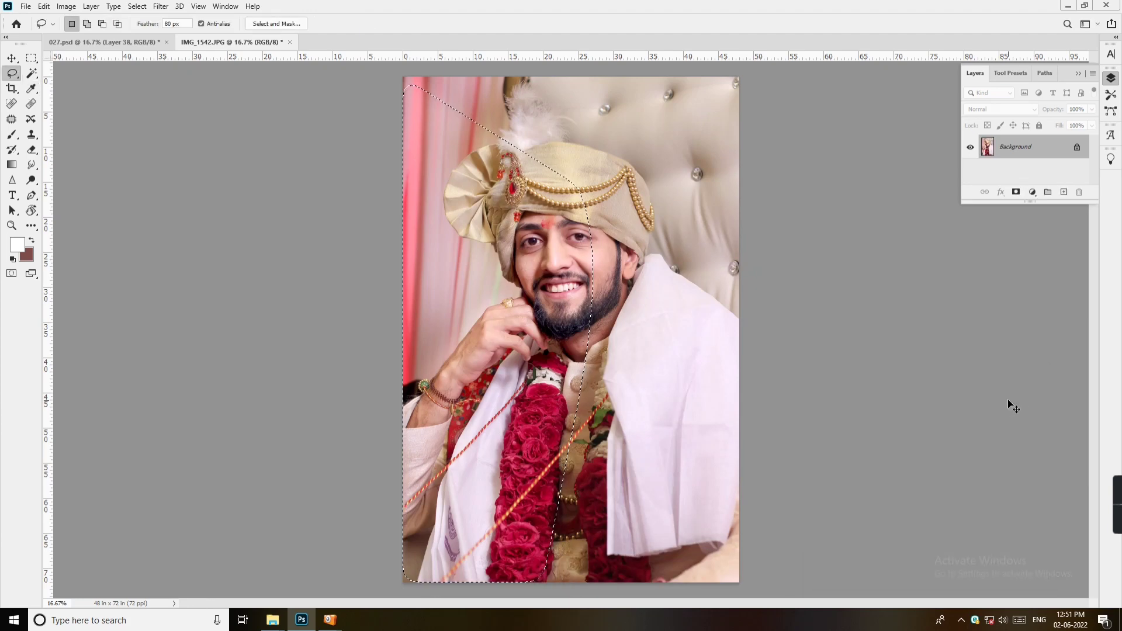
Step: Copy the whole IMG_1542.JPG photo, close its file, and paste it into 027.psd clipped to the lower portrait frame
key(ctrl+a)
key(ctrl+w)
key(Return)
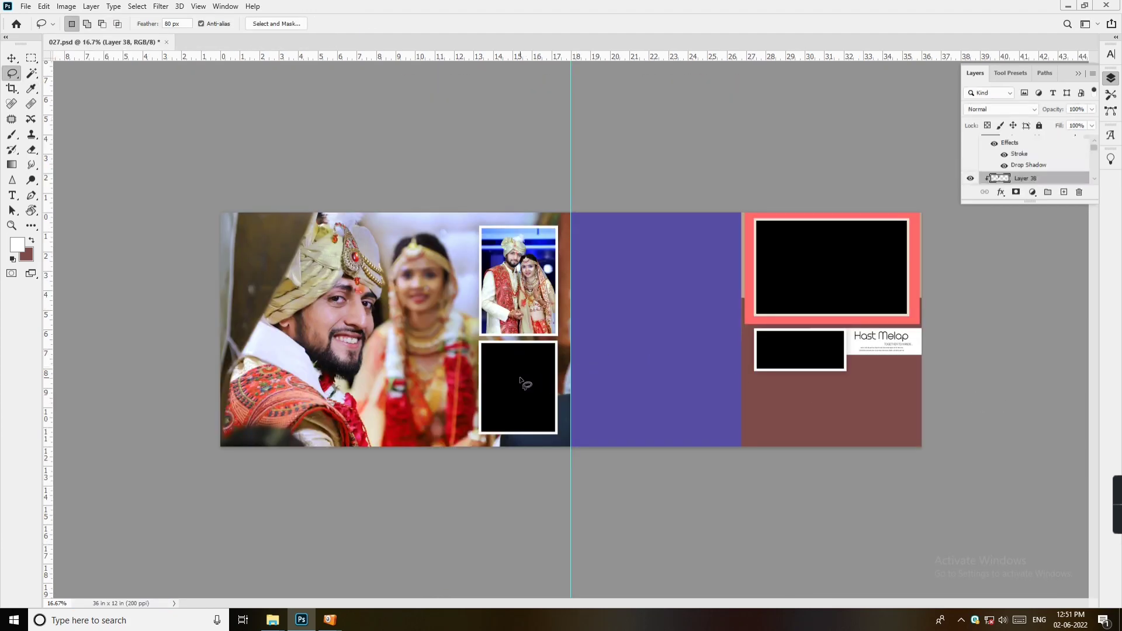
key(ctrl+v)
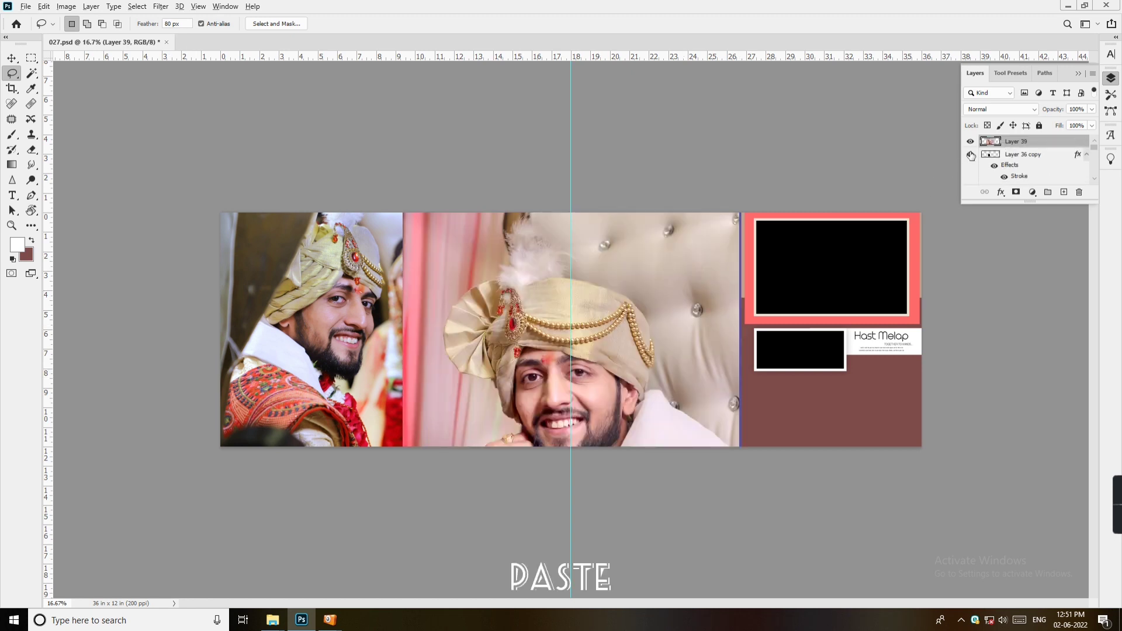
key(ctrl+alt+g)
Step: Scale the groom photo down to about 27% and position it inside the lower portrait frame
key(ctrl+t)
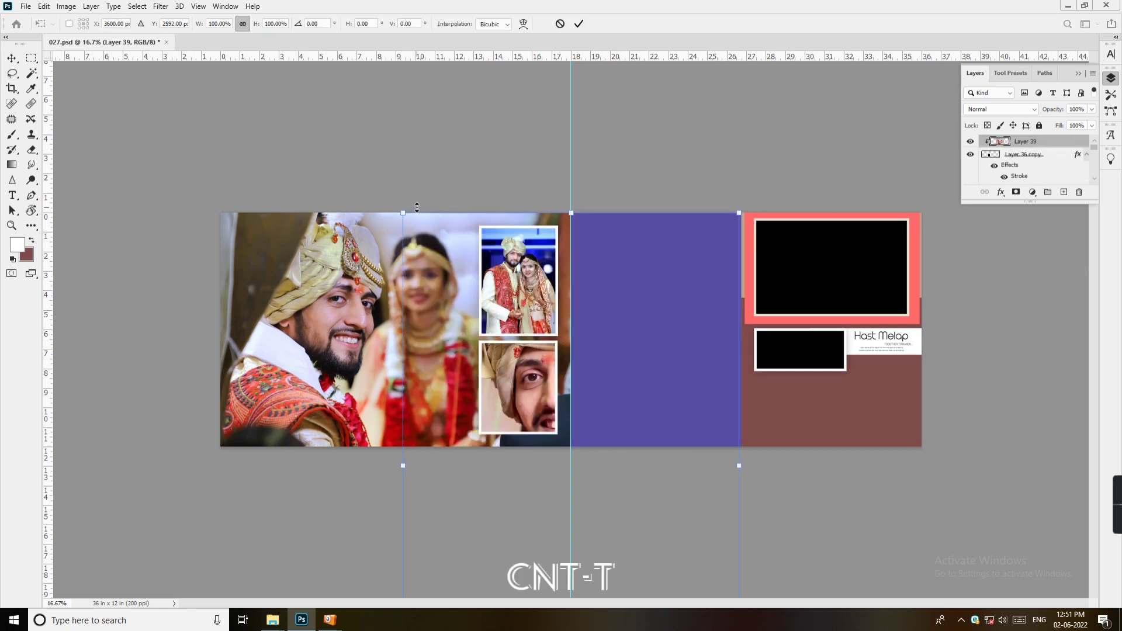
drag(403, 214, 524, 395)
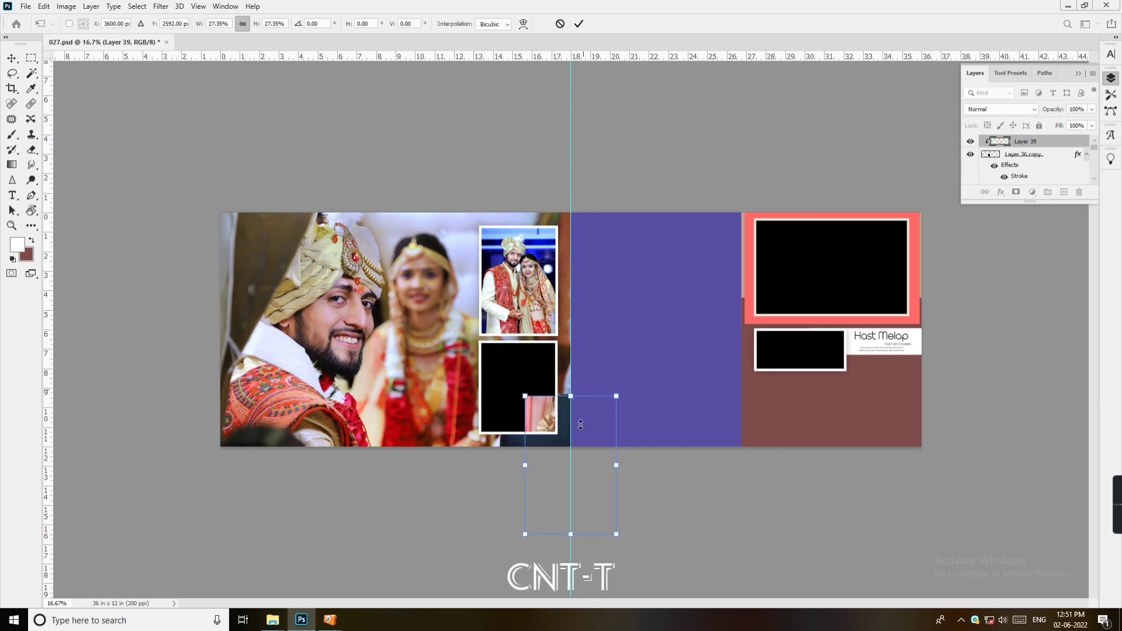
drag(578, 422, 559, 341)
drag(543, 378, 536, 372)
key(Return)
Step: Open IMG_1455 from the Wedding folder in Photoshop
key(l)
key(alt+Tab)
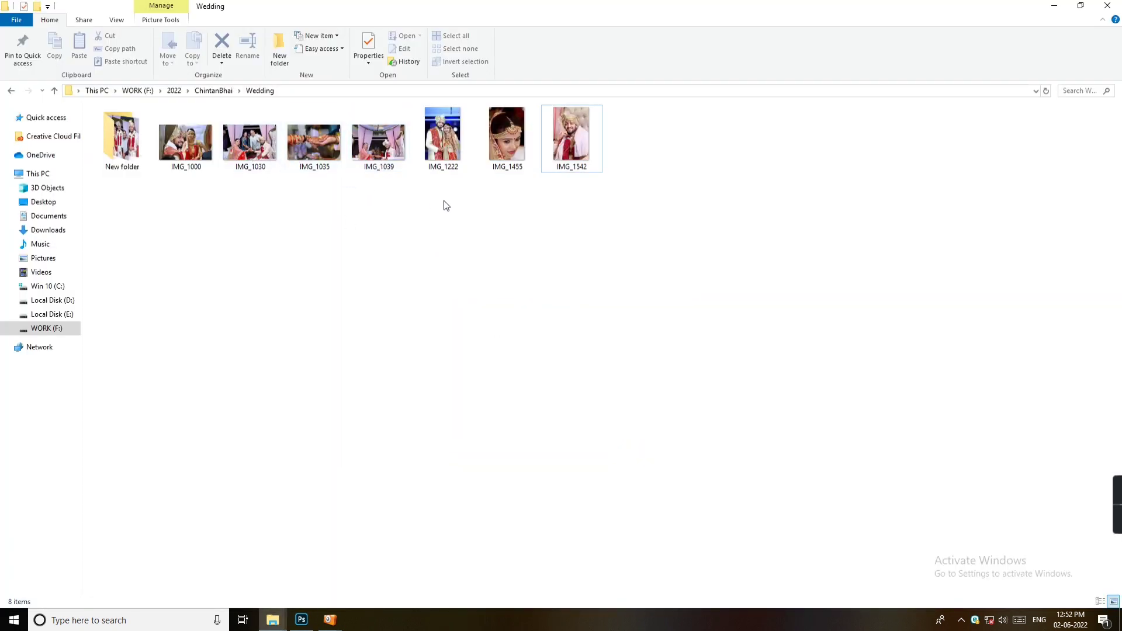
click(499, 150)
key(alt+Tab)
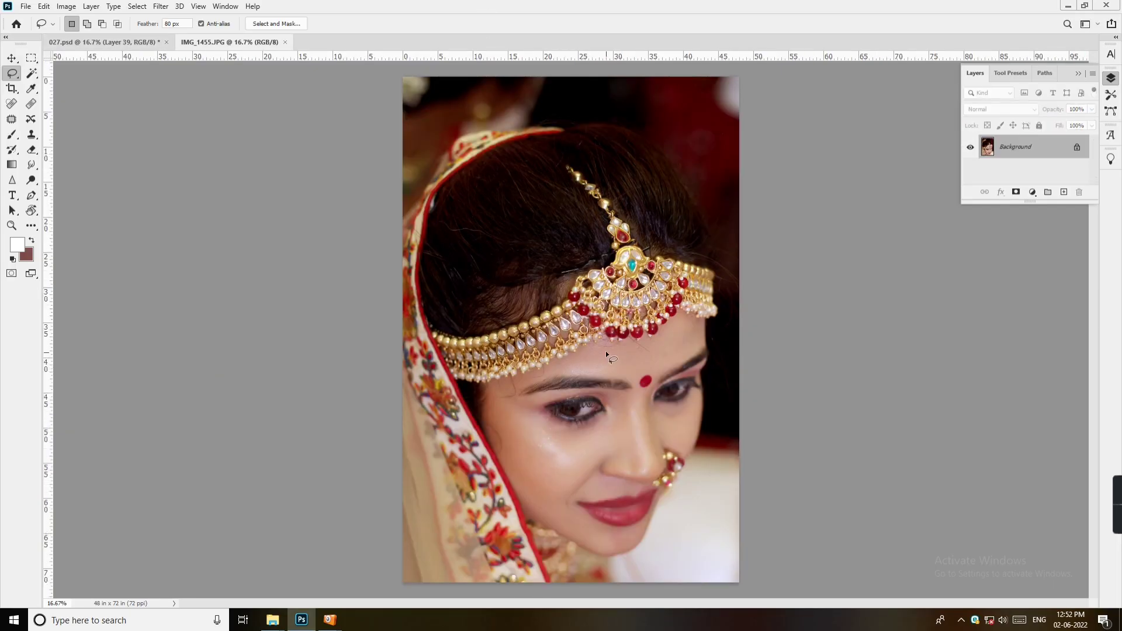
Step: Brighten the IMG_1455.JPG bride photo using Levels with the midtone input set to 1.20
key(ctrl+l)
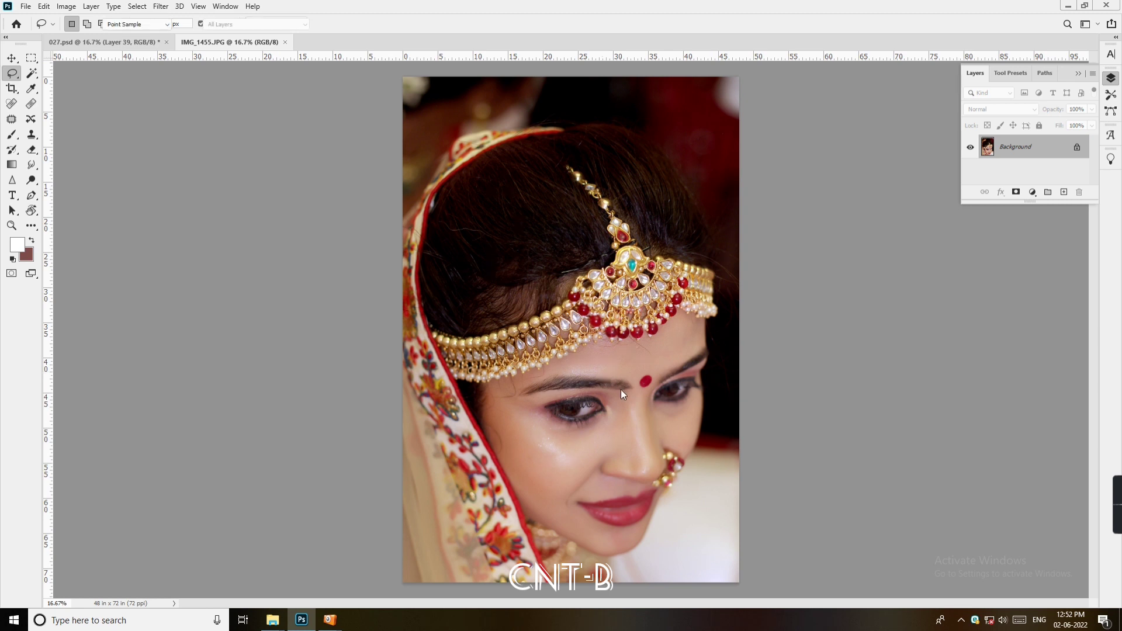
drag(899, 507, 891, 507)
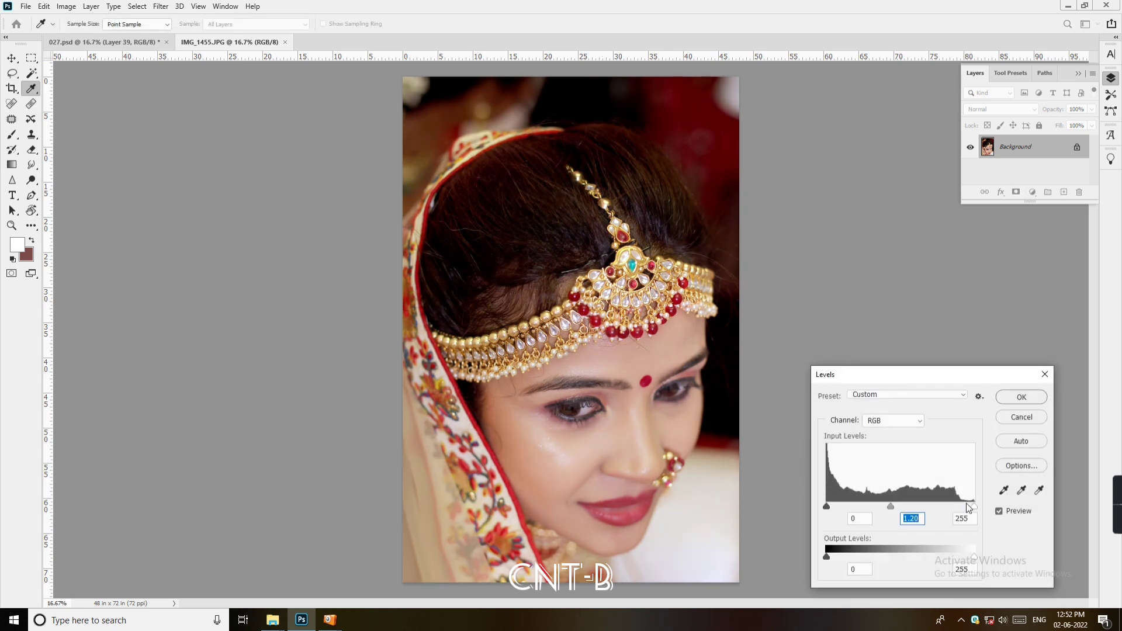
click(1021, 397)
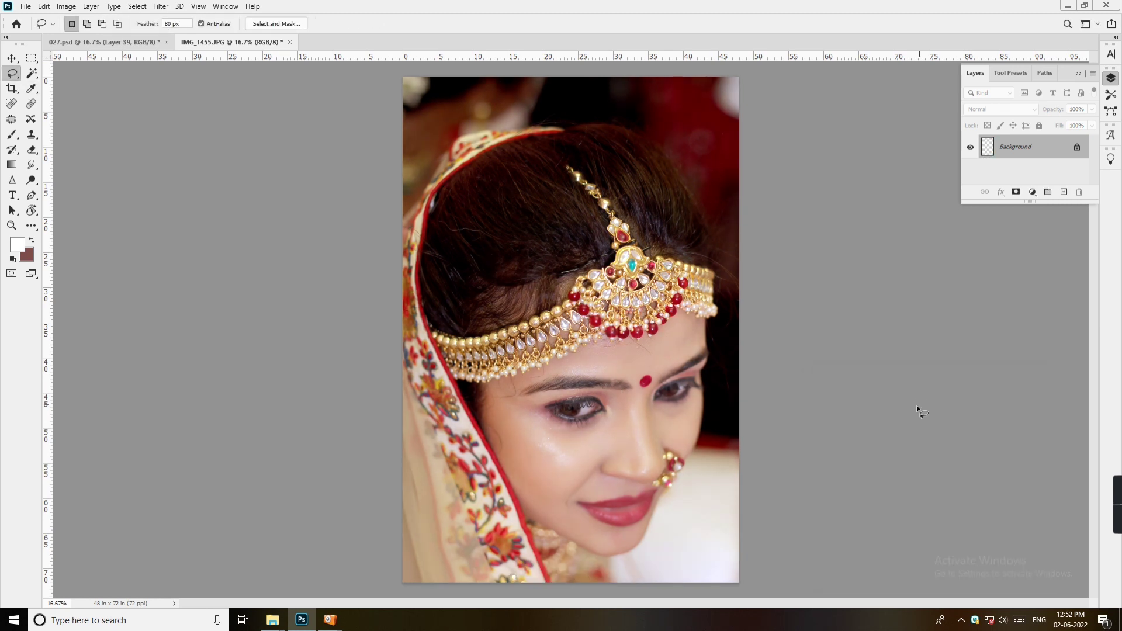
Step: Close IMG_1455.JPG without saving and paste the brightened bride photo into 027.psd
key(ctrl+w)
key(n)
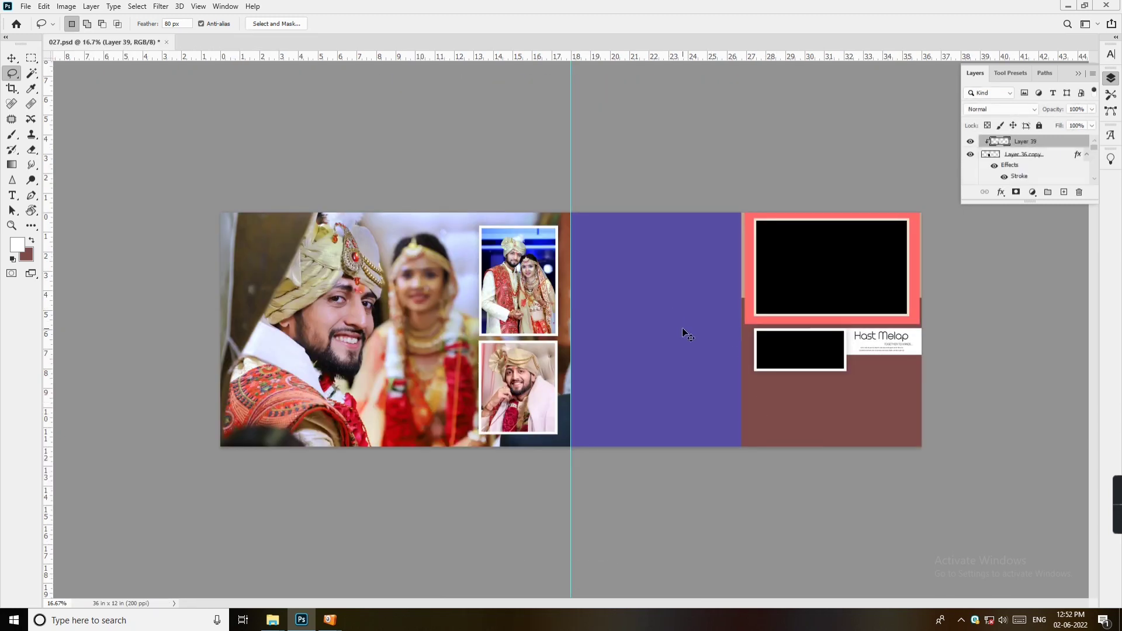
key(ctrl+v)
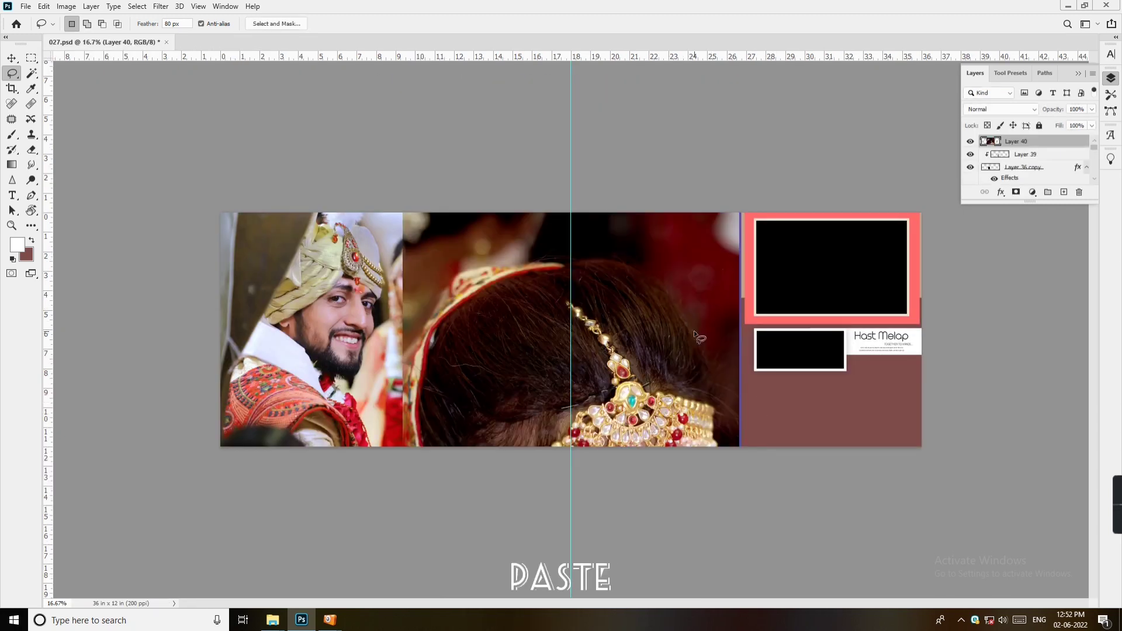
alt+click(1000, 148)
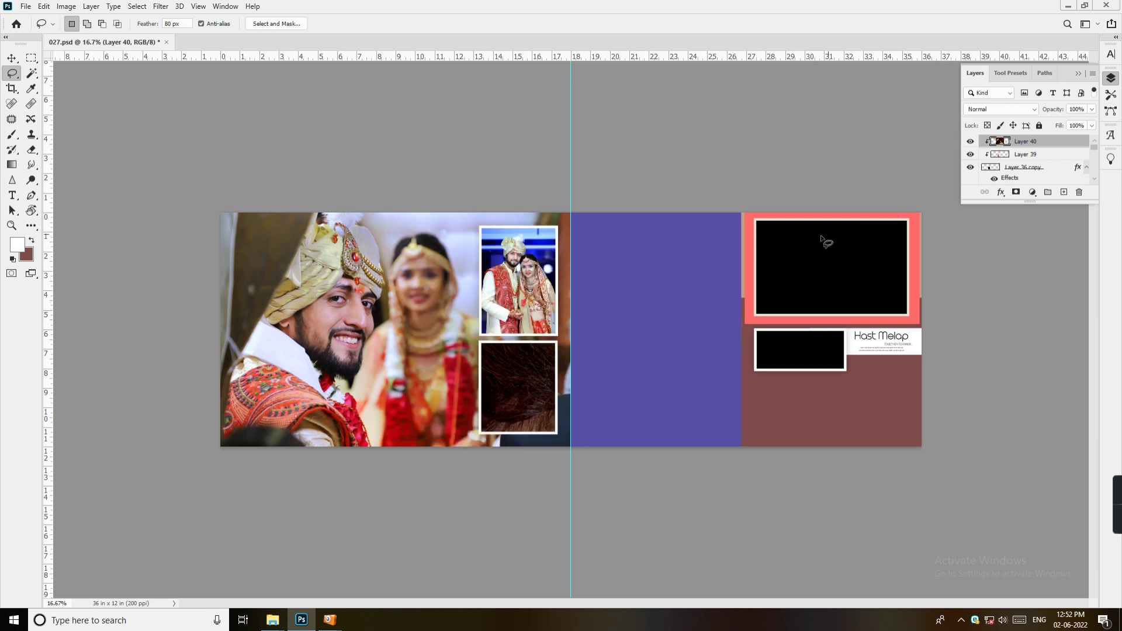
key(v)
click(684, 302)
right_click(703, 283)
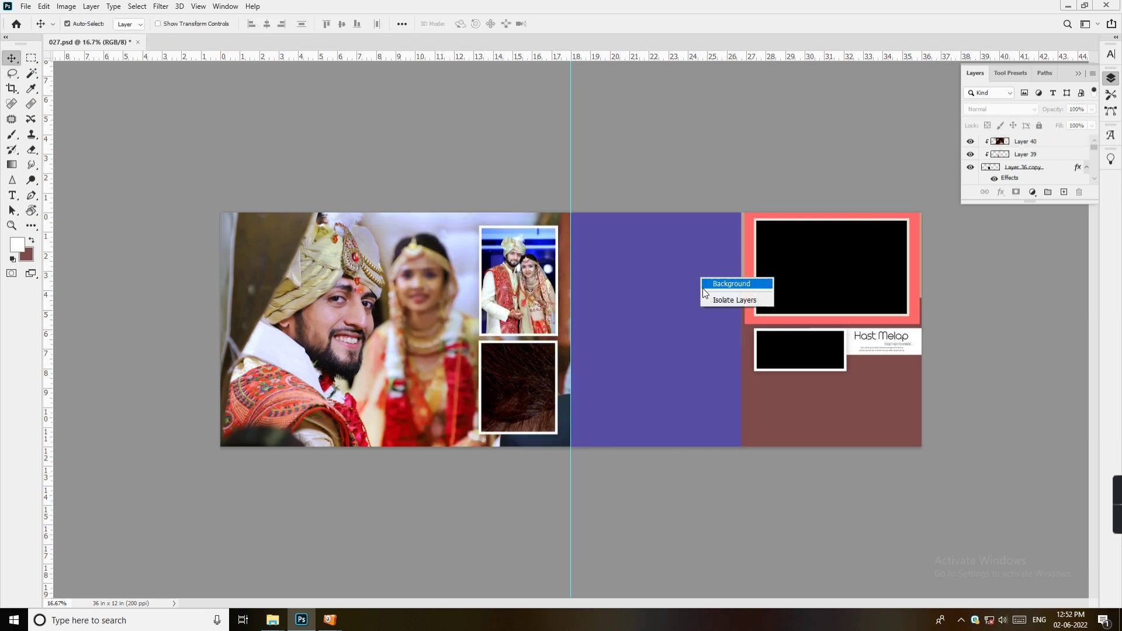
key(Escape)
key(ctrl+alt+g)
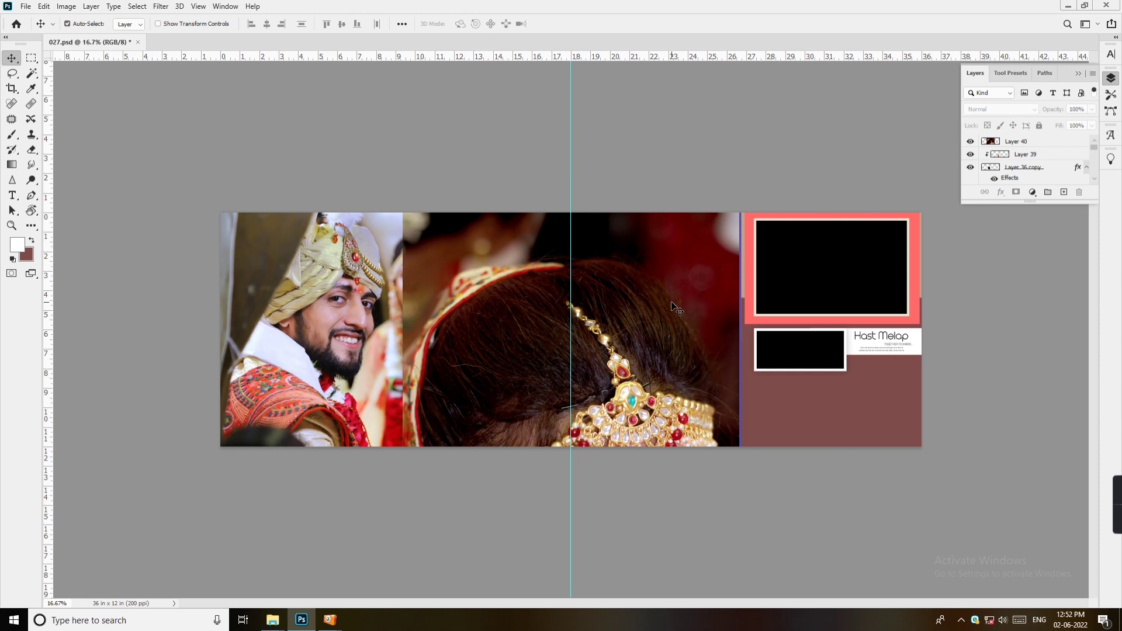
Step: Send the bride photo behind the other layers, just above the background, and scale and position it to fill the purple area
drag(680, 313, 734, 292)
key(ctrl+shift+bracketleft)
key(ctrl+t)
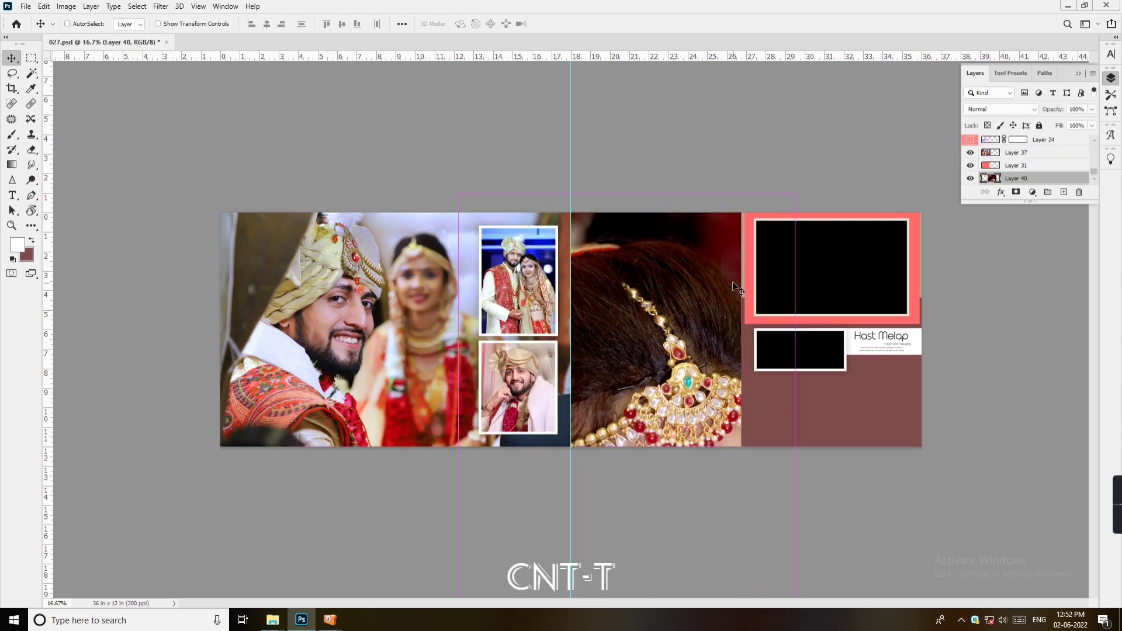
drag(800, 193, 711, 325)
drag(665, 392, 684, 292)
drag(758, 197, 739, 191)
drag(708, 273, 708, 264)
key(Return)
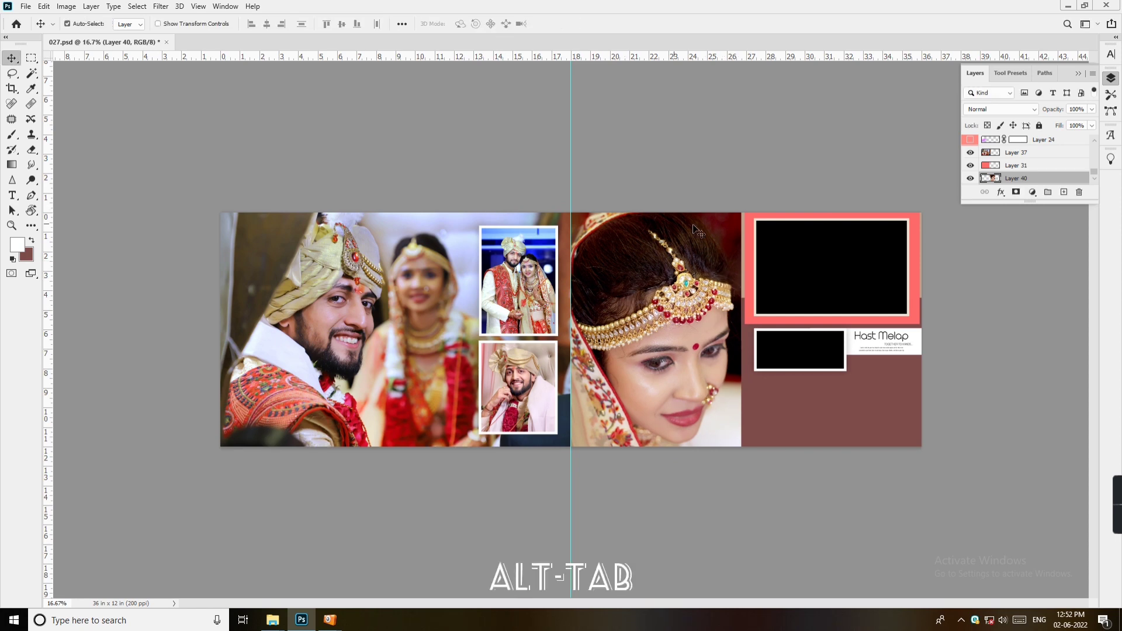
Step: Open IMG_1030, IMG_1035 and IMG_1039 together from the Wedding folder in Photoshop
key(alt+Tab)
click(375, 155)
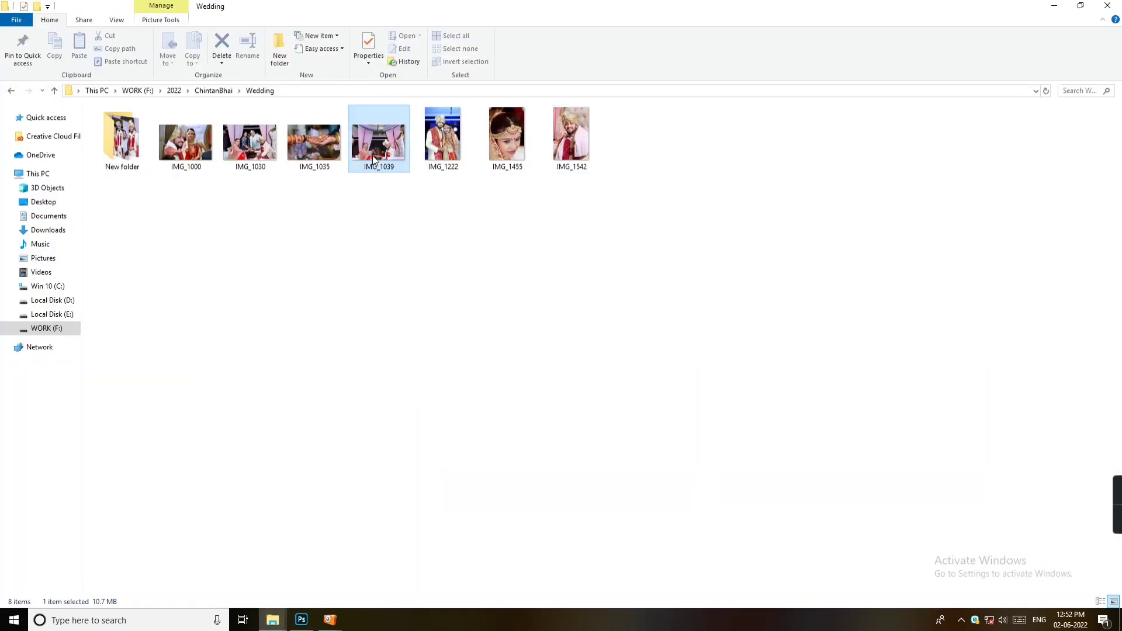
ctrl+click(250, 147)
ctrl+click(314, 144)
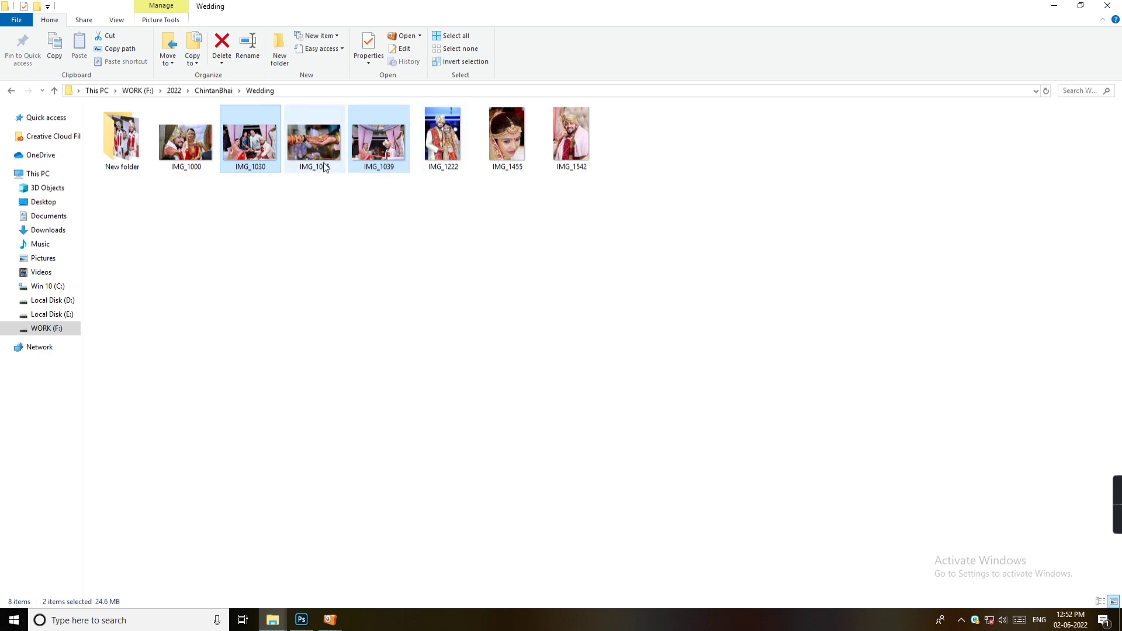
drag(314, 143, 374, 175)
key(alt+Tab)
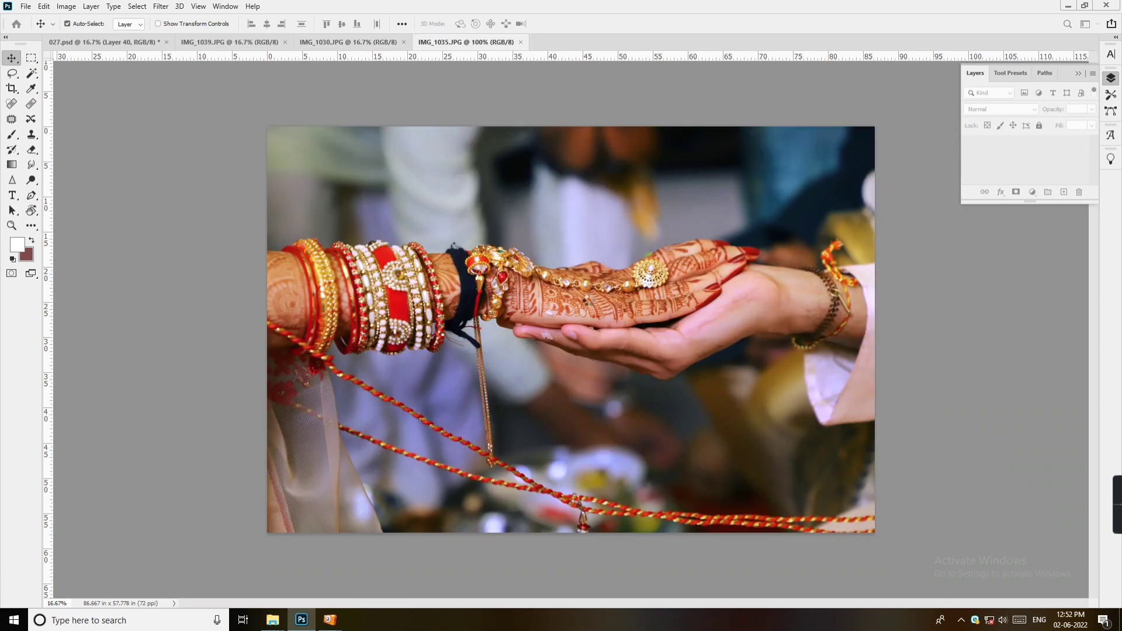
Step: Copy the whole IMG_1035.JPG photo, close its file, and paste it into 027.psd clipped to the small frame beside the Hast Melap title
key(ctrl+a)
key(ctrl+c)
key(ctrl+w)
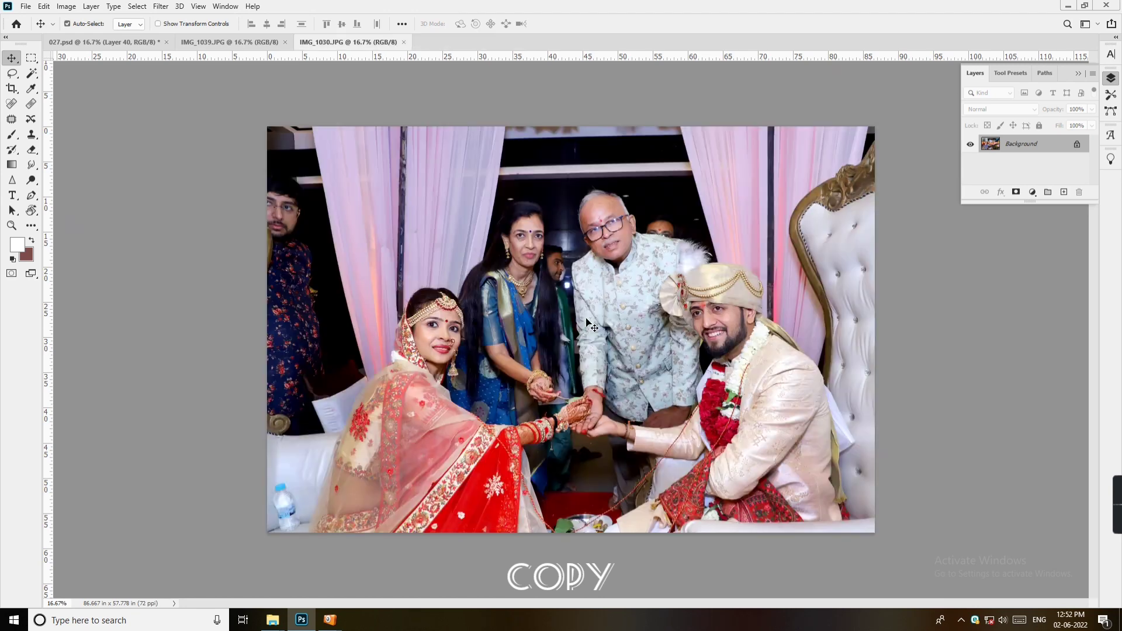
key(ctrl+Tab)
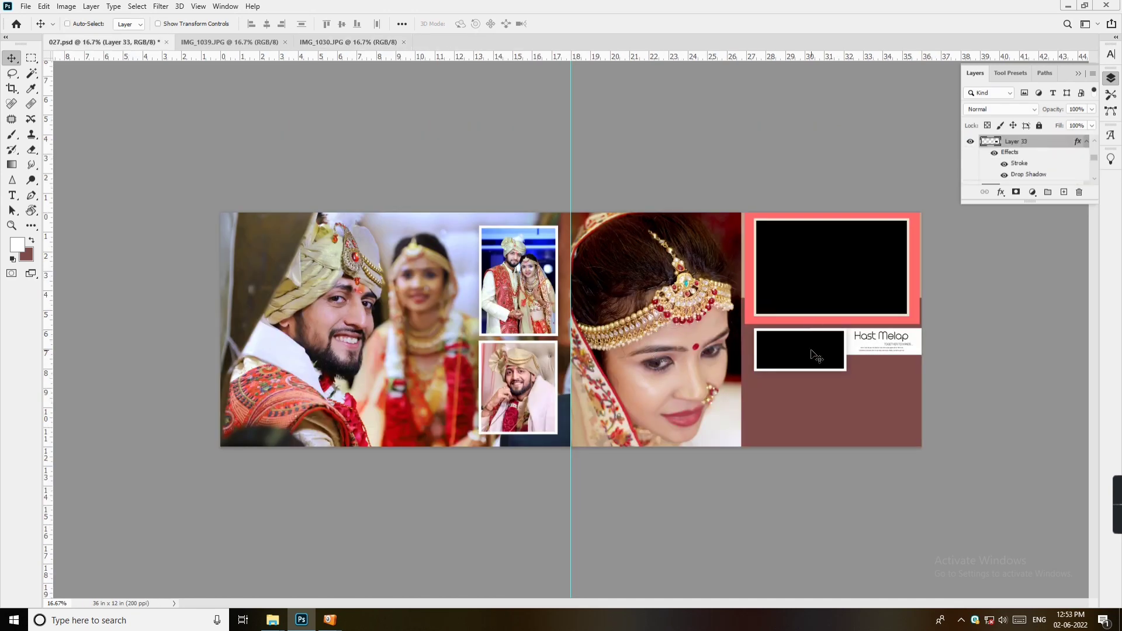
key(ctrl+v)
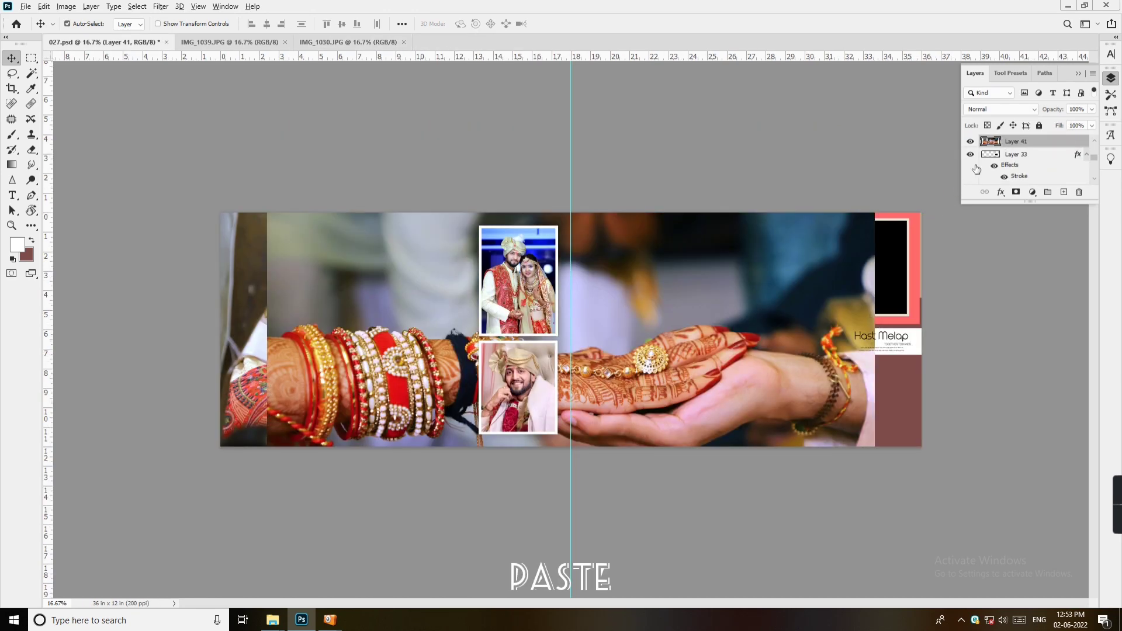
alt+click(996, 145)
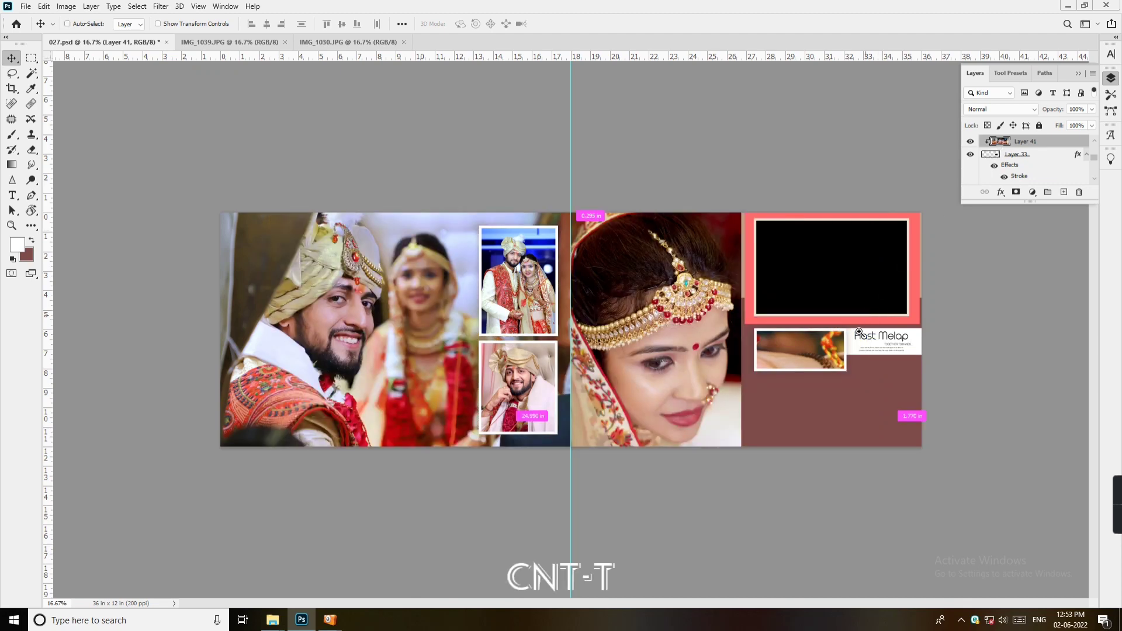
Step: Scale the joined-hands photo down to about 17.5% and position it inside the small landscape frame
ctrl+click(859, 332)
drag(859, 334, 643, 333)
key(ctrl+t)
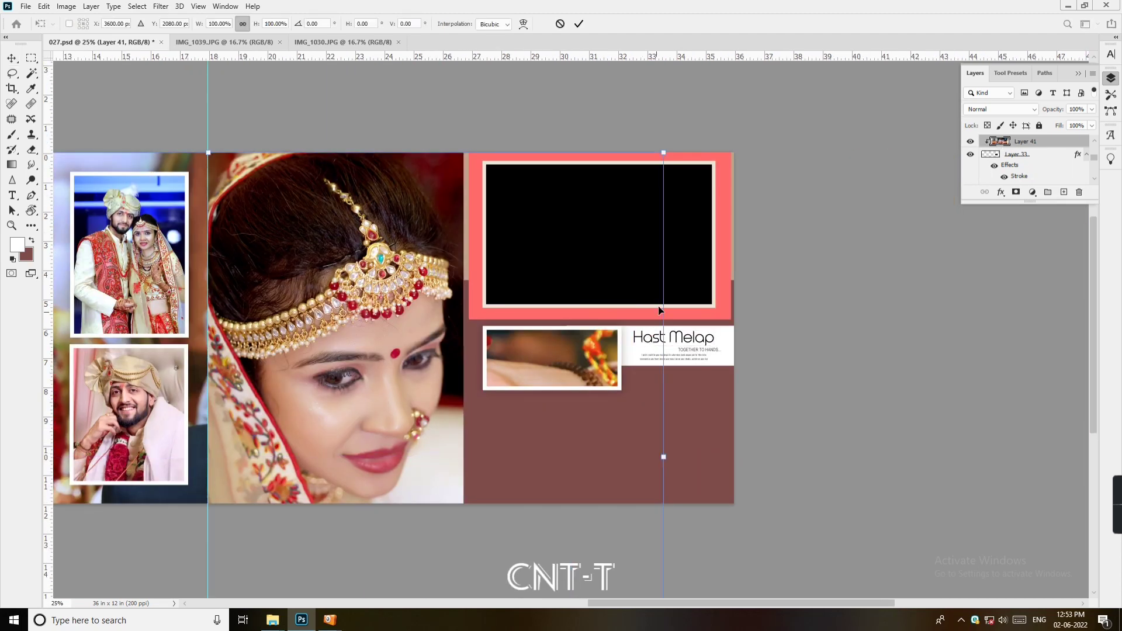
drag(647, 171, 334, 412)
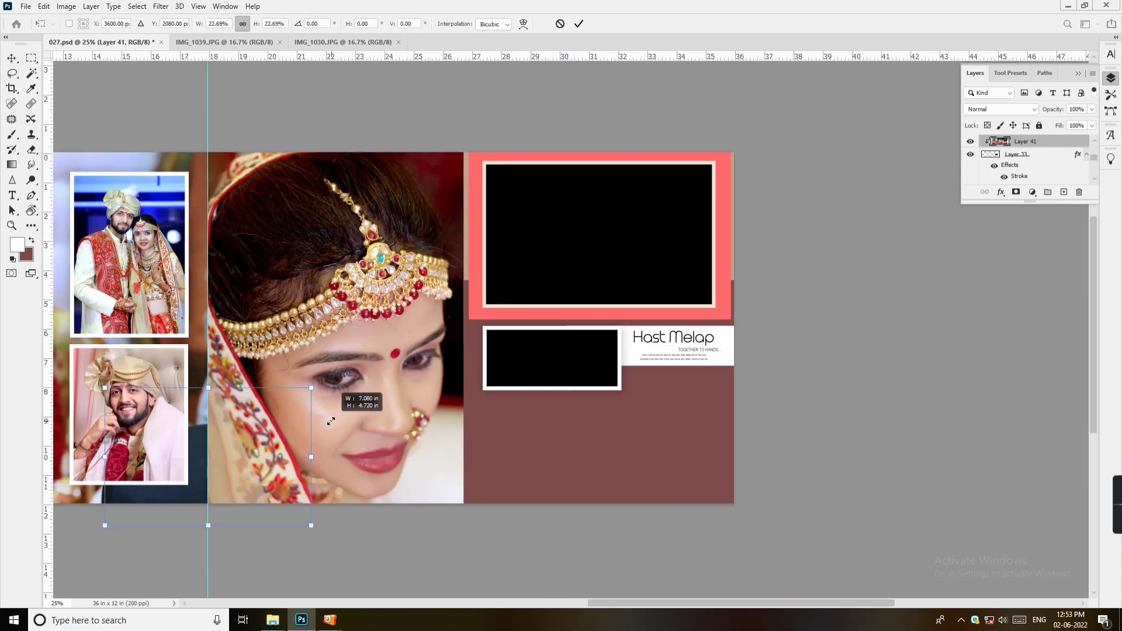
drag(271, 444, 604, 355)
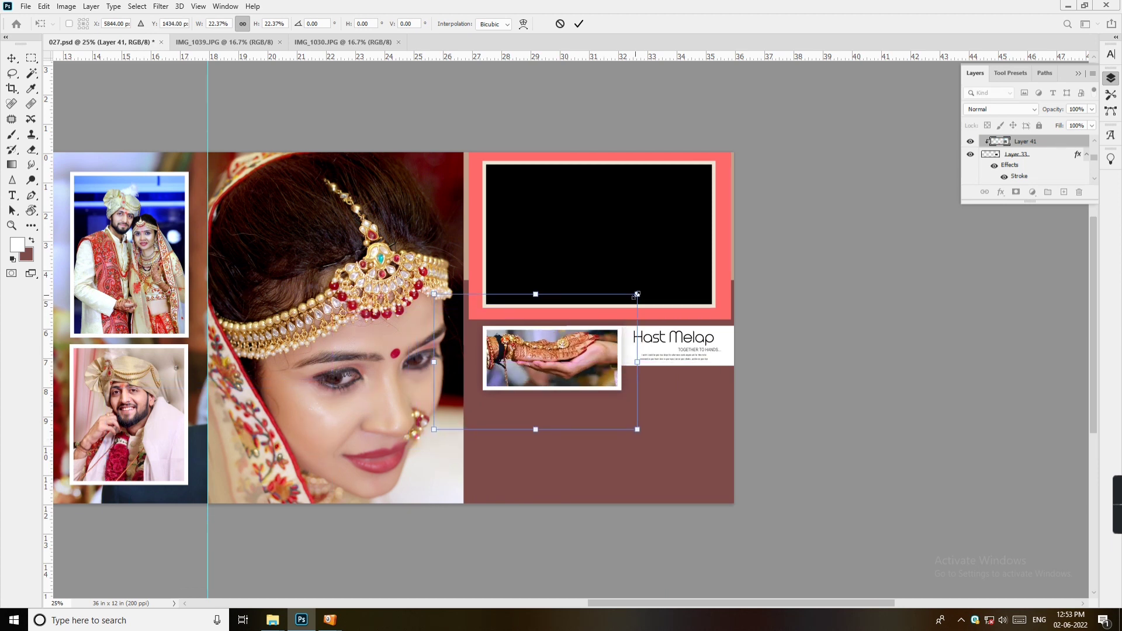
drag(637, 294, 615, 309)
drag(574, 351, 580, 351)
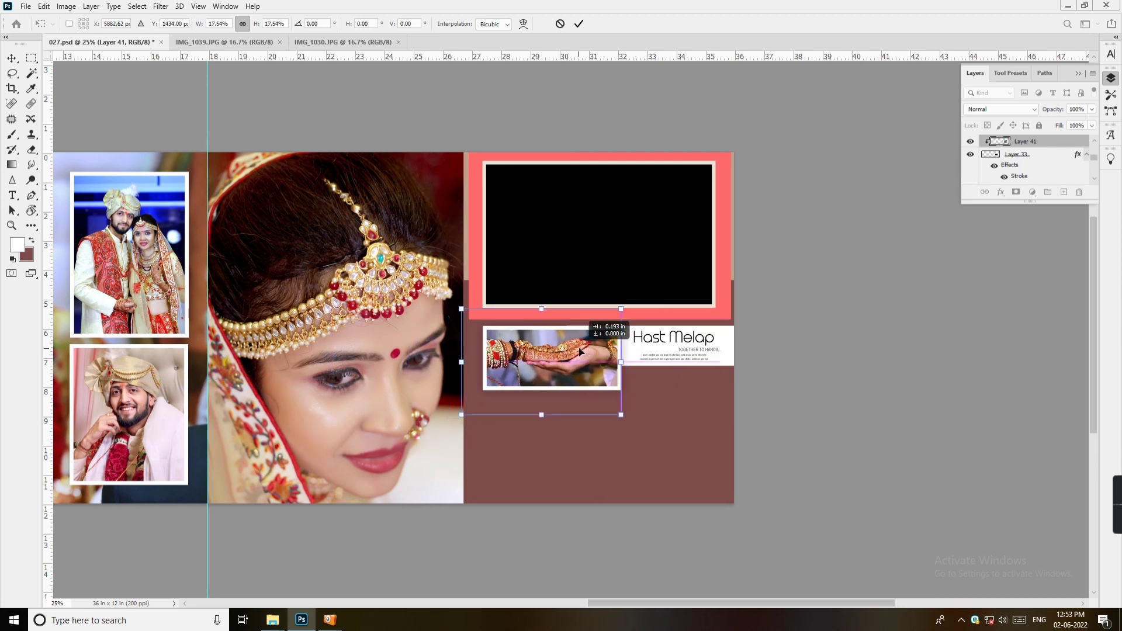
key(Return)
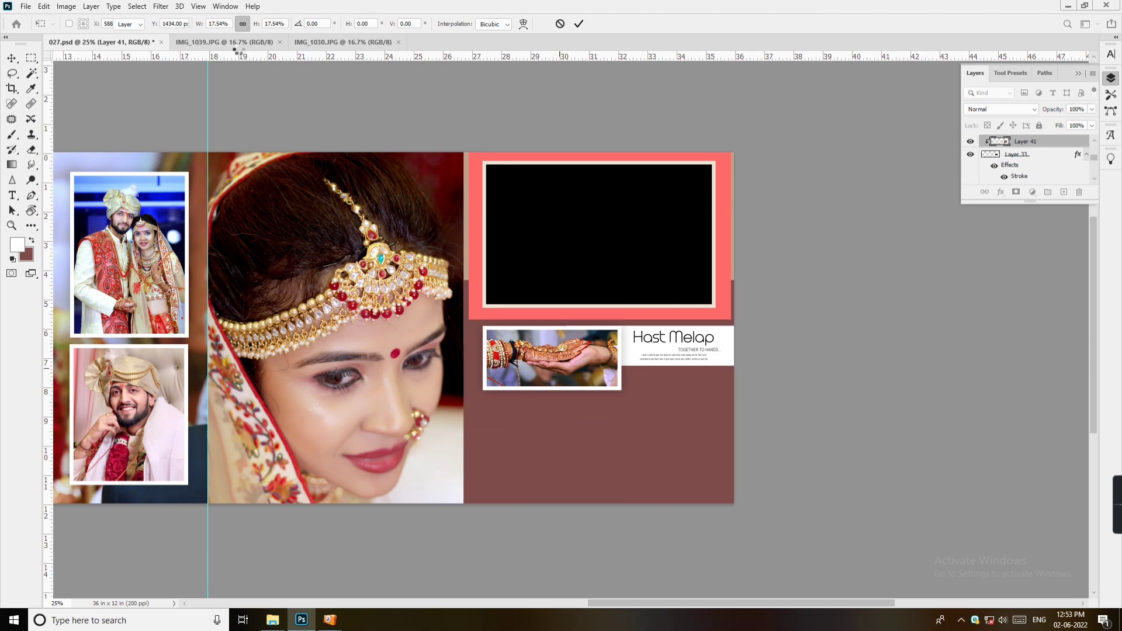
Step: Copy the whole IMG_1039.JPG photo, close its file, and paste it into 027.psd clipped to the brown area below the title
click(234, 44)
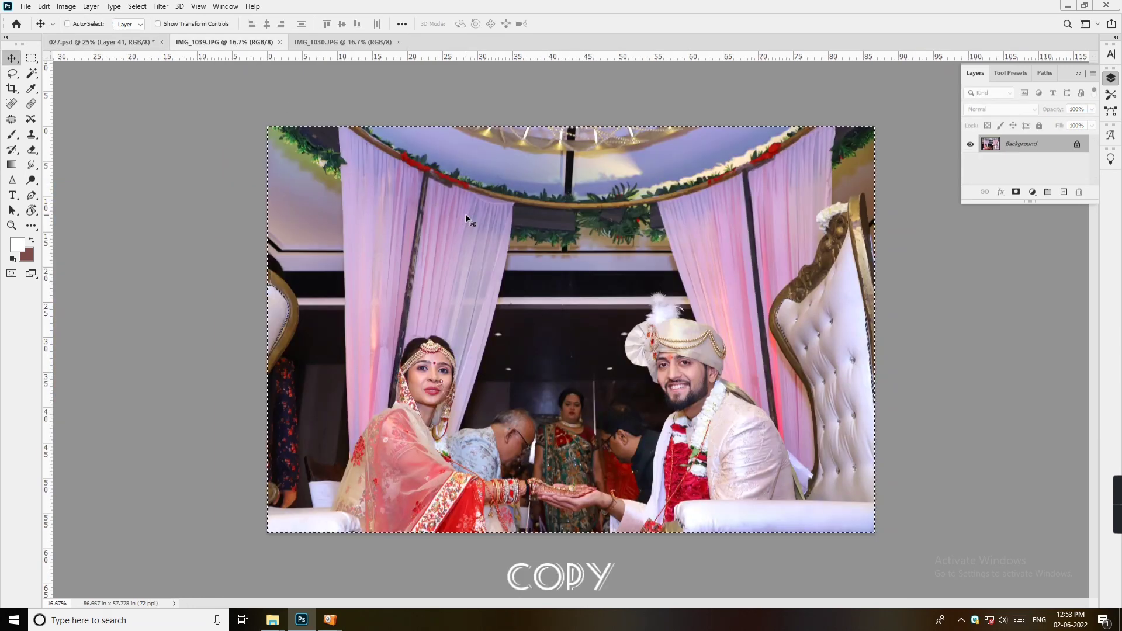
key(ctrl+w)
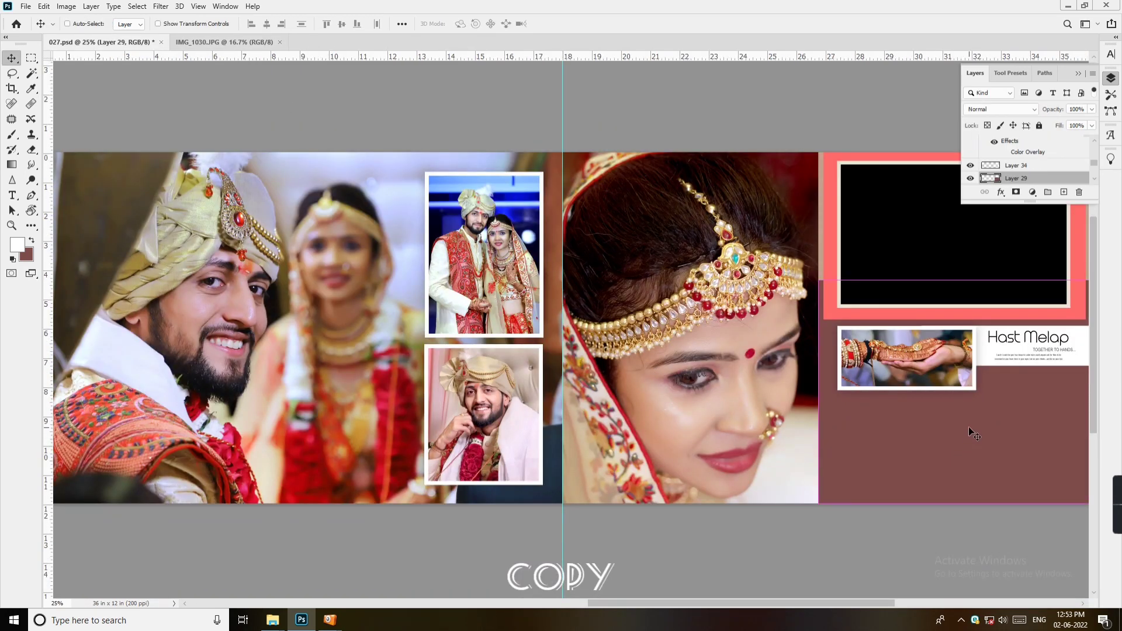
key(ctrl+v)
drag(944, 361, 716, 346)
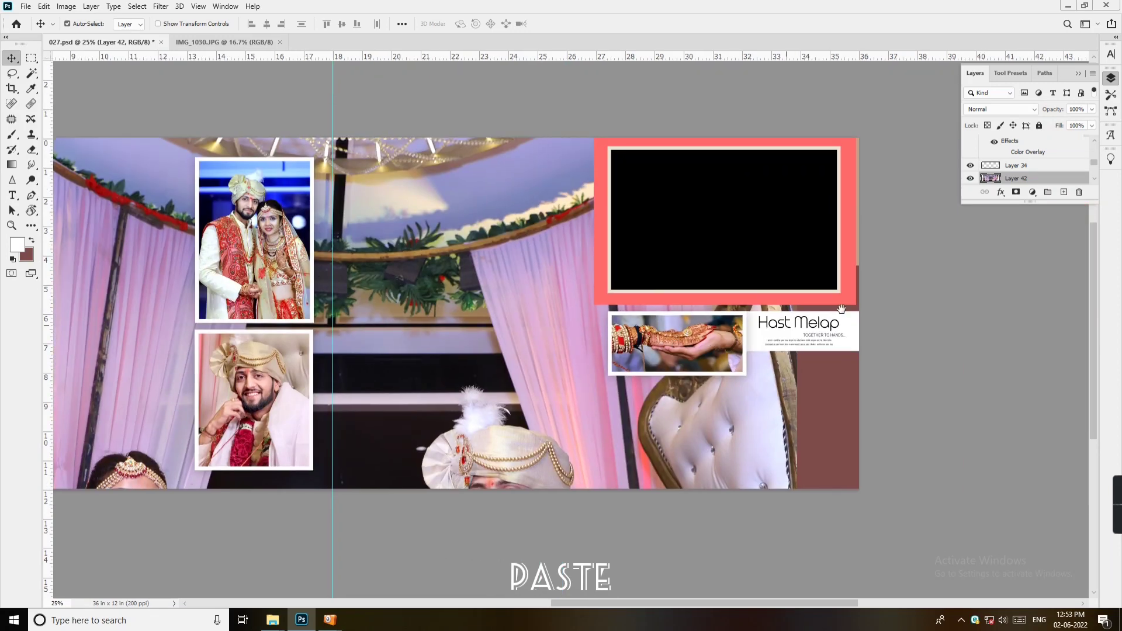
scroll(1067, 151, down, 1)
alt+click(1001, 169)
Step: Scale the seated couple photo down to about 33.8% and position it to cover the former brown area with both faces below the small frame
key(ctrl+t)
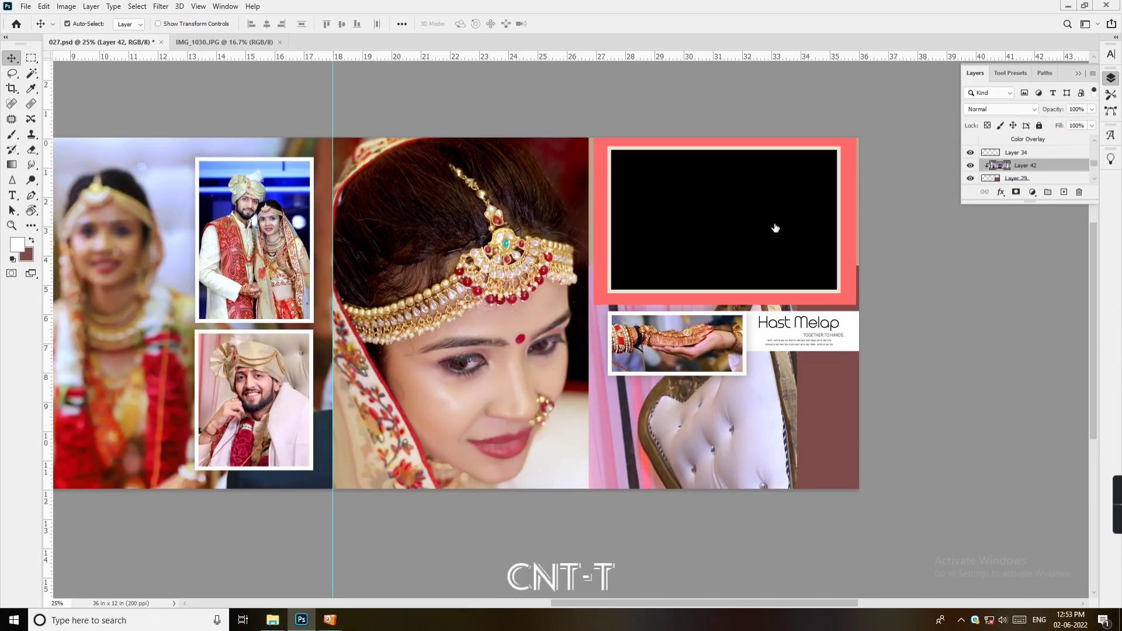
drag(802, 137, 556, 348)
drag(484, 376, 856, 342)
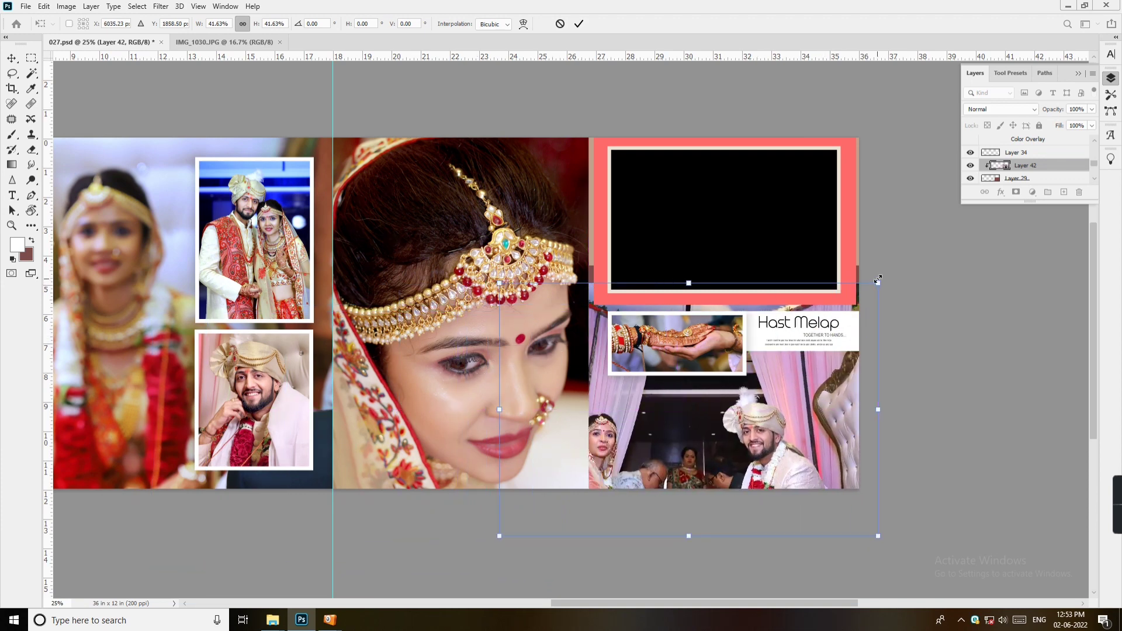
drag(878, 280, 843, 307)
drag(794, 360, 826, 332)
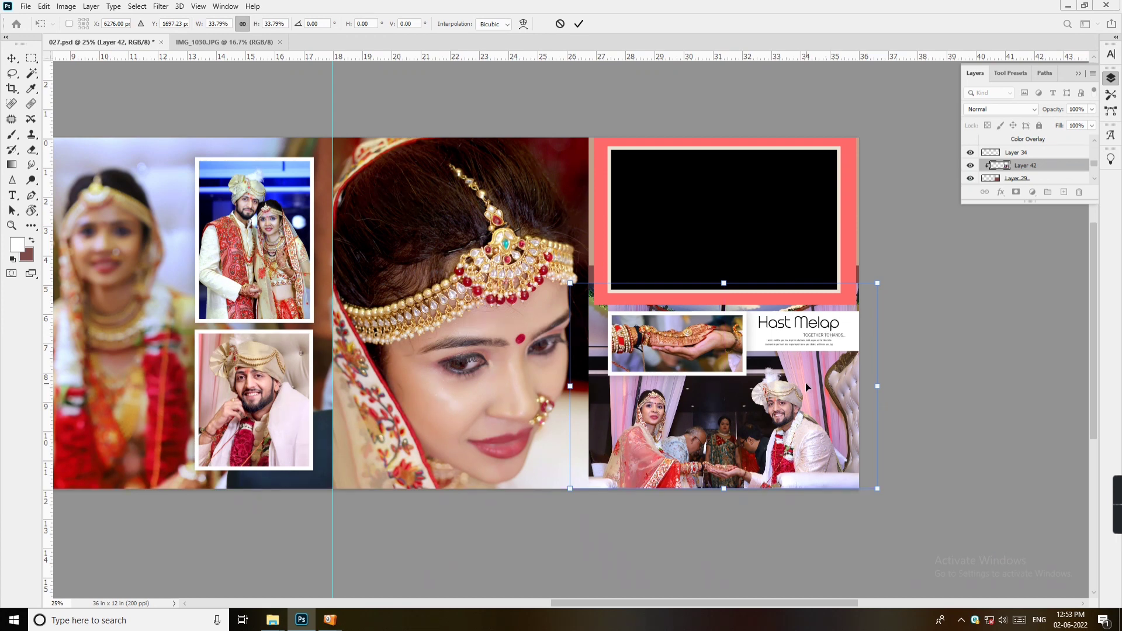
key(Return)
Step: Copy the whole IMG_1030.JPG photo, close its file, and paste it into 027.psd clipped to the large black frame on the coral panel
click(212, 43)
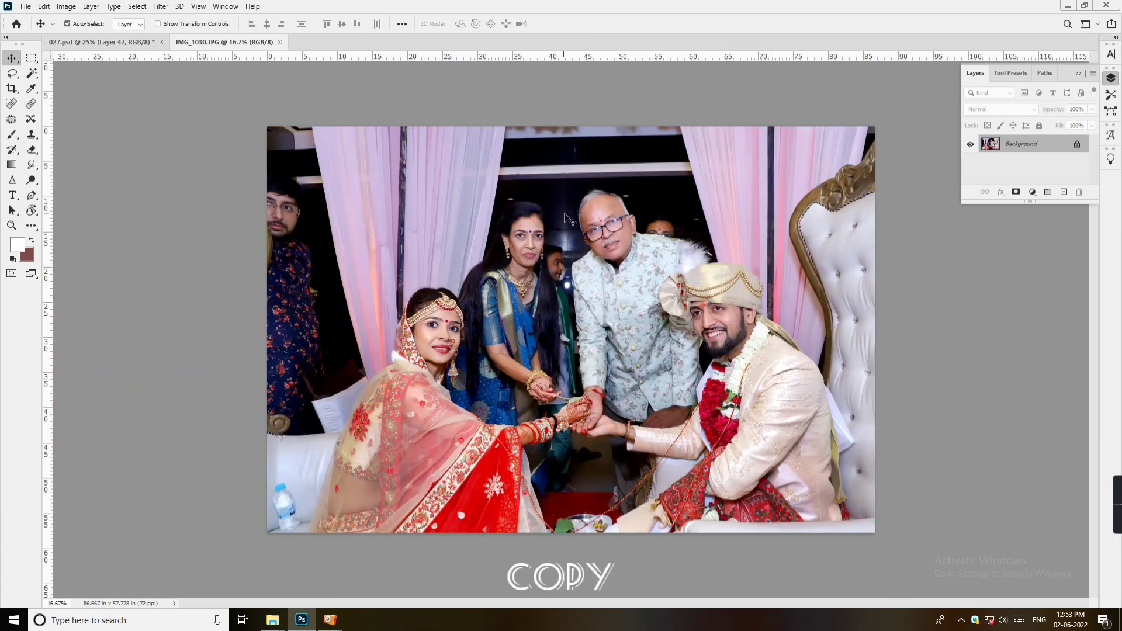
key(ctrl+w)
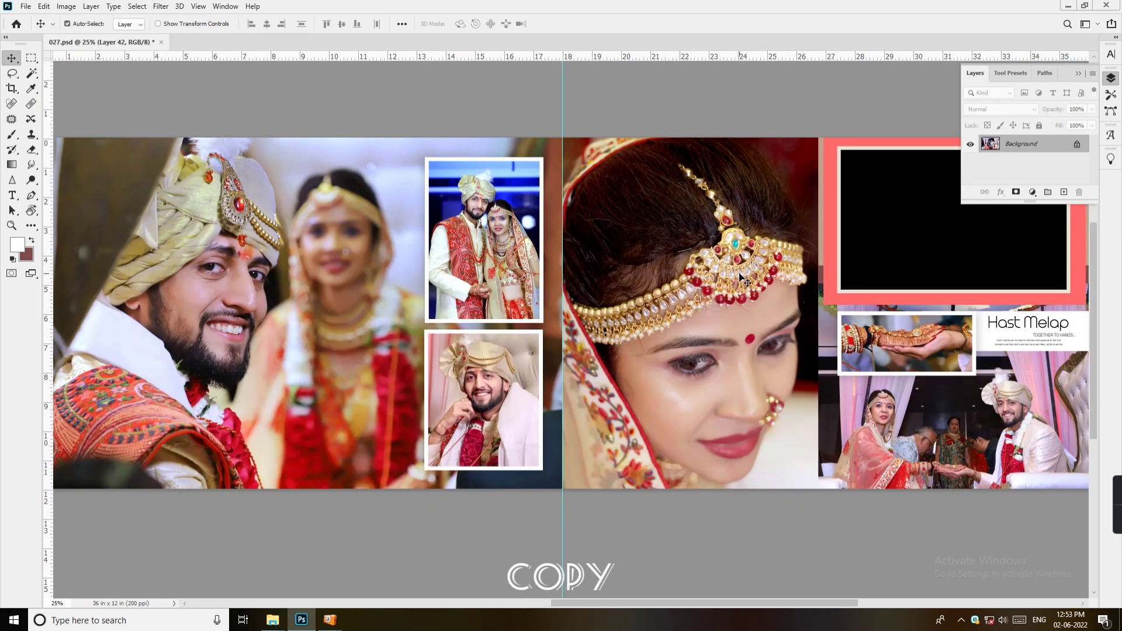
ctrl+click(870, 242)
drag(915, 248, 690, 281)
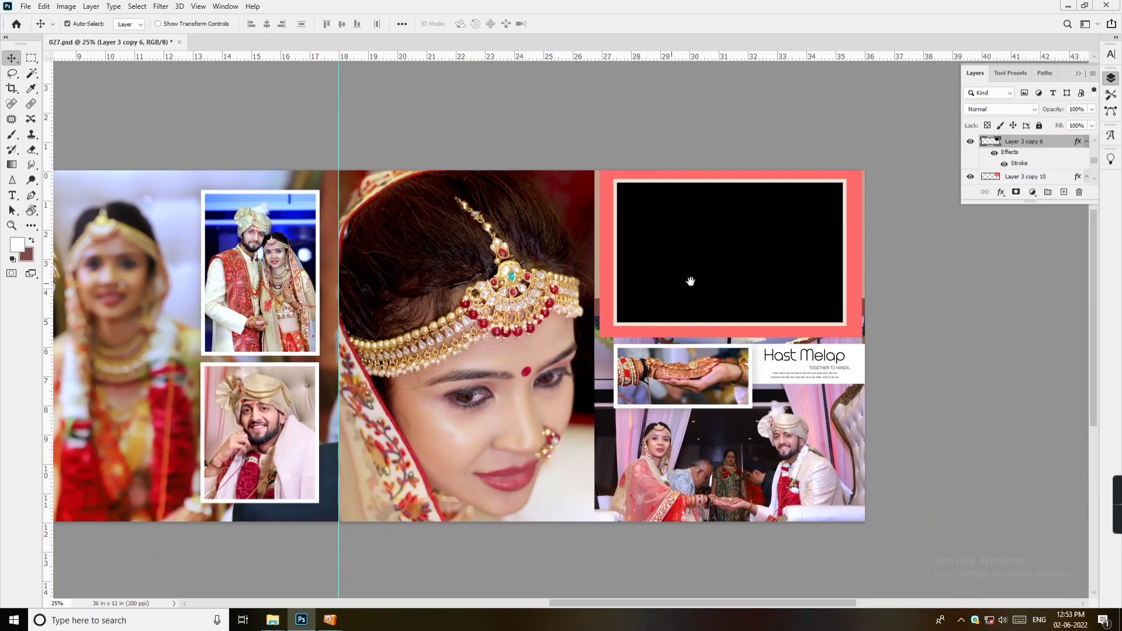
key(ctrl+v)
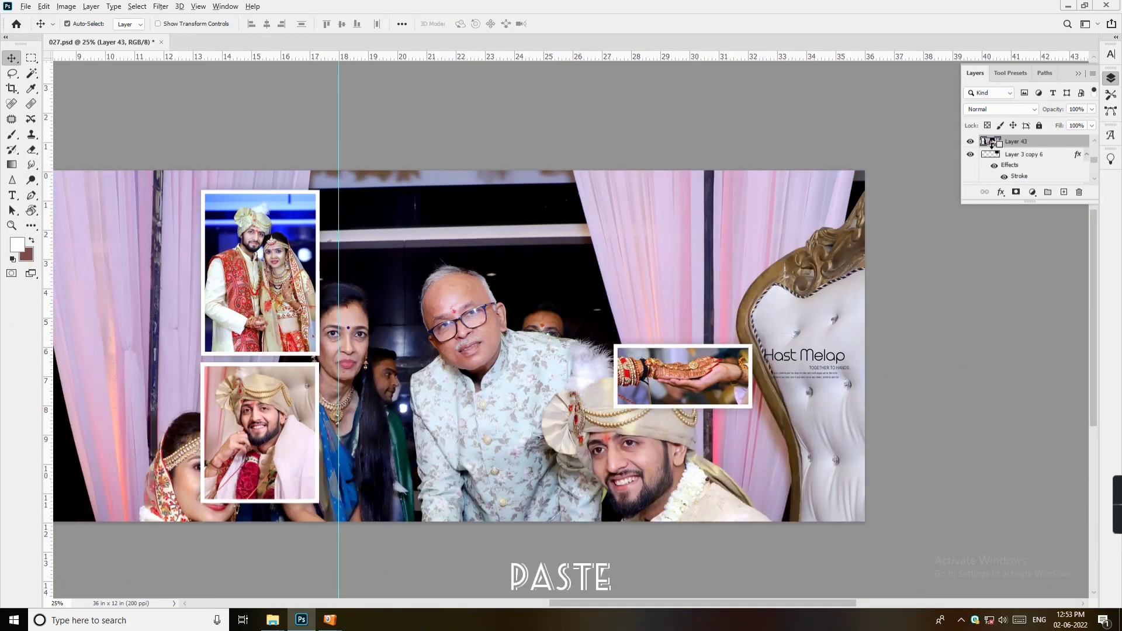
alt+click(993, 154)
alt+click(992, 148)
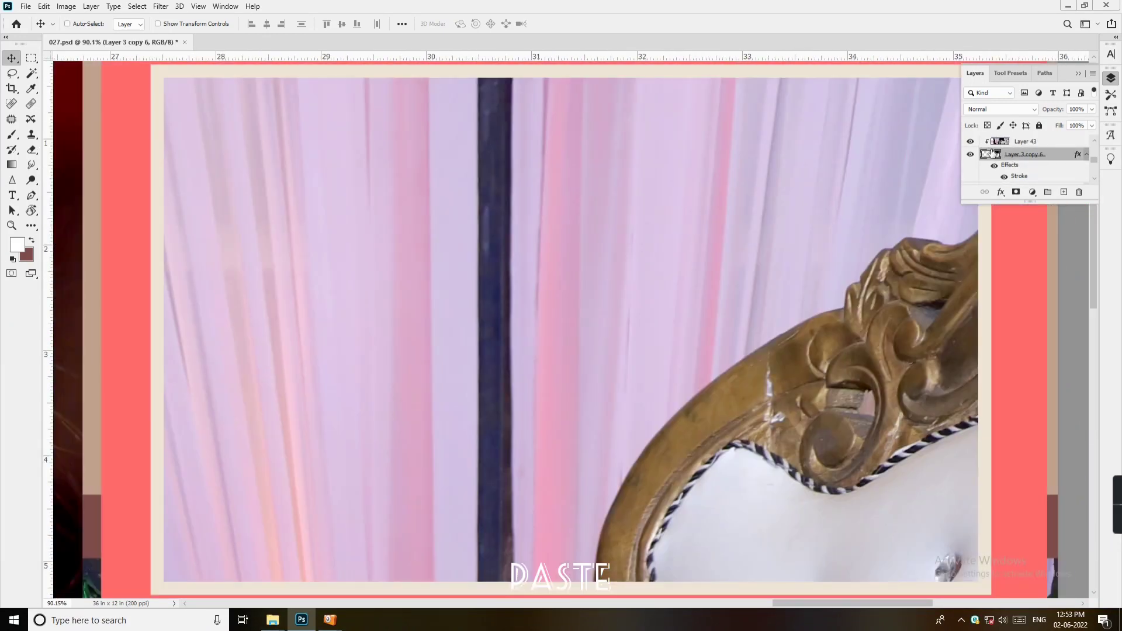
Step: Scale the family ceremony photo down to about 28.5% and position it inside the large landscape frame
key(ctrl+0)
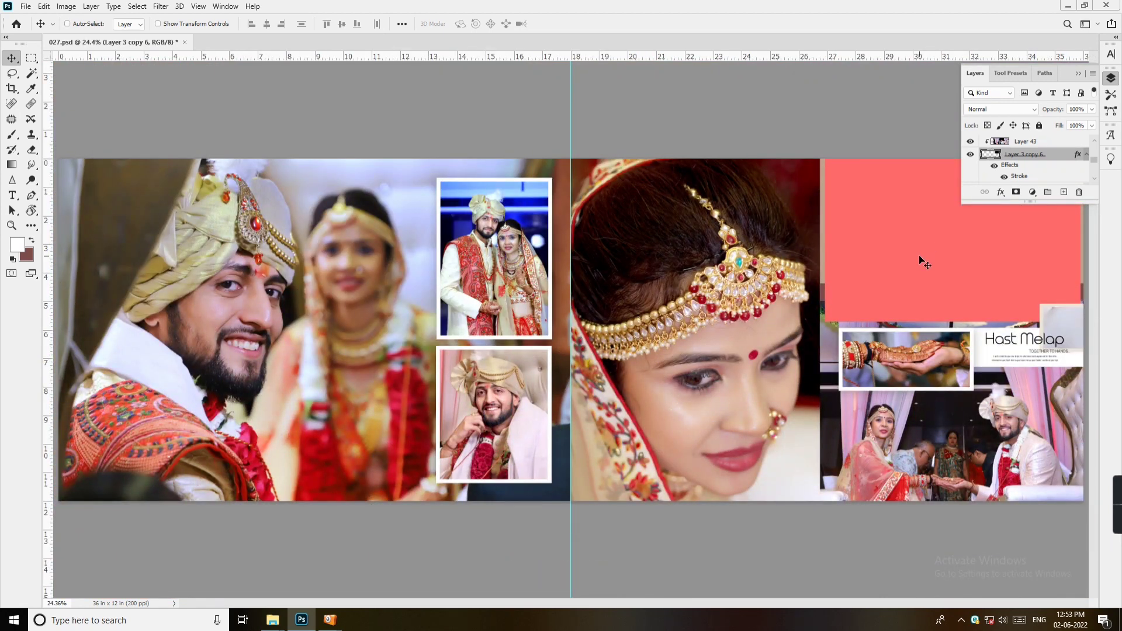
drag(919, 255, 941, 269)
key(ctrl+plus)
drag(954, 262, 541, 317)
ctrl+click(541, 318)
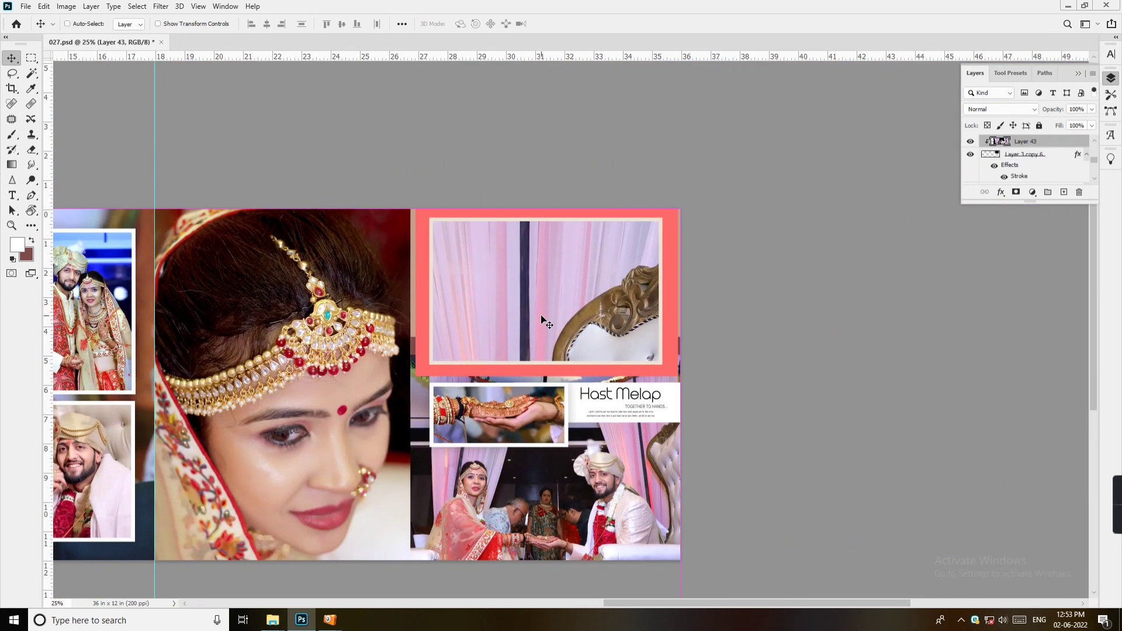
key(ctrl+t)
drag(678, 213, 359, 426)
drag(301, 472, 662, 202)
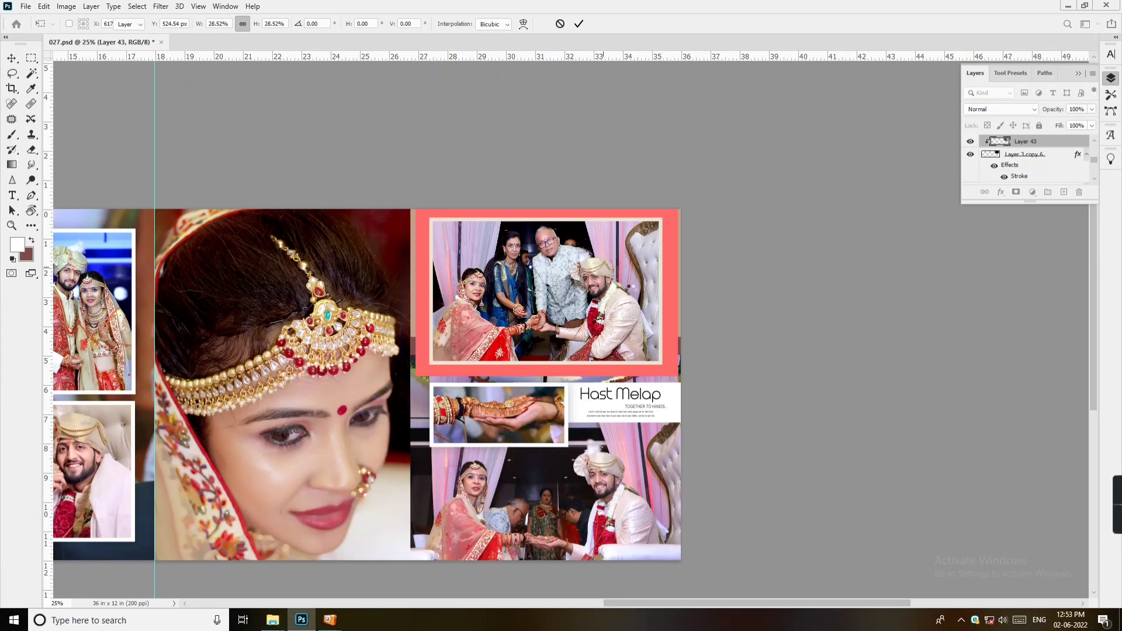
key(Return)
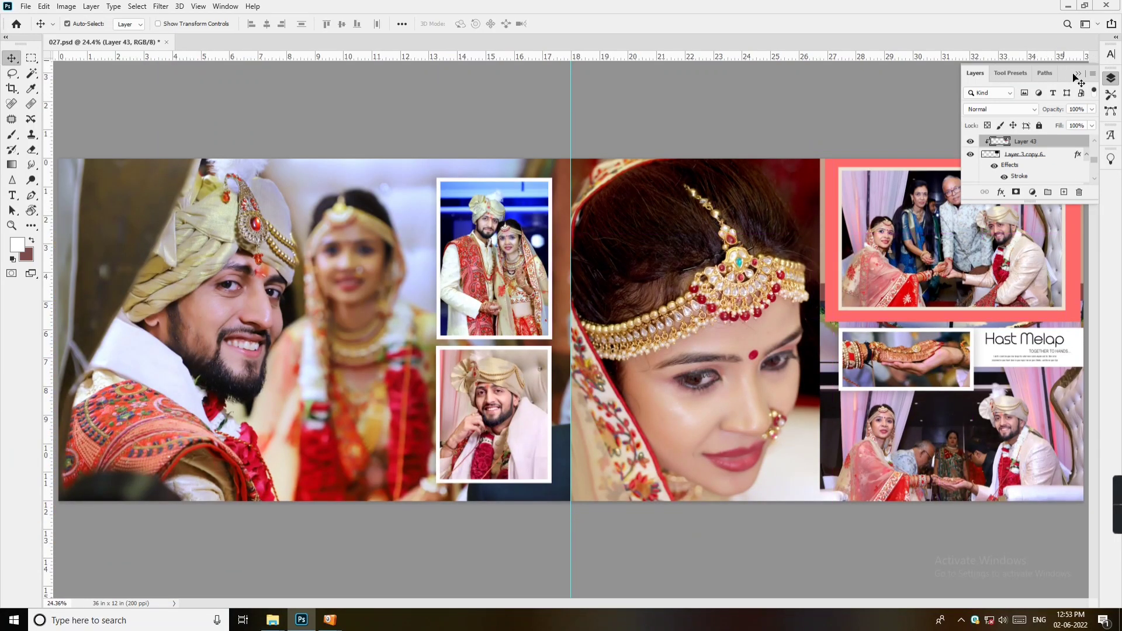
Step: Collapse the layer list to review the whole spread
click(1076, 75)
key(ctrl)
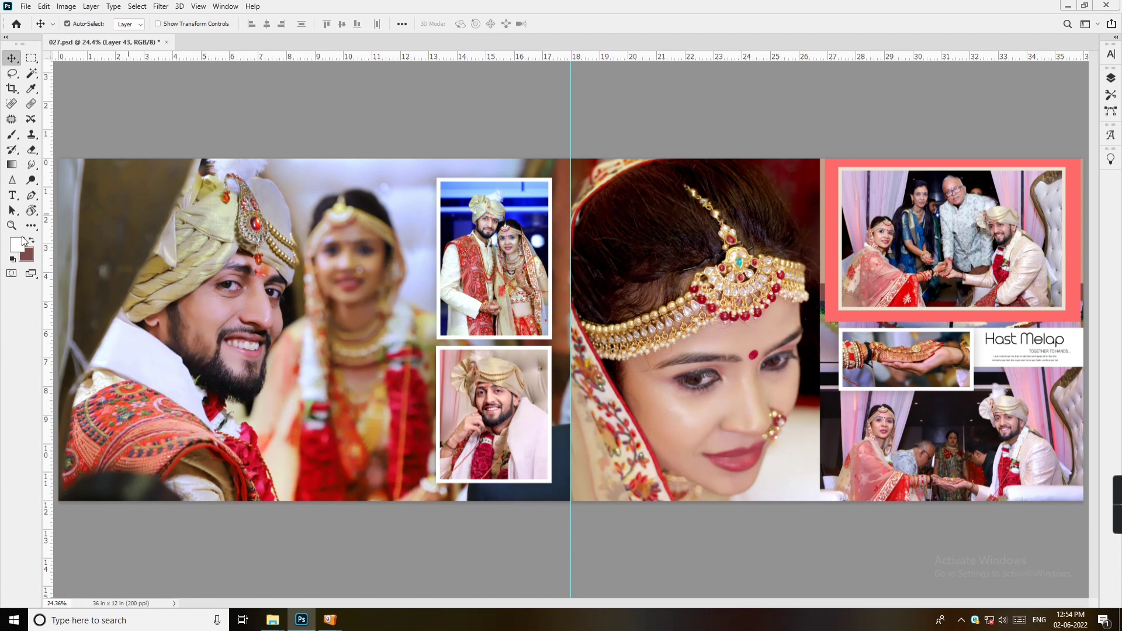
Step: Fill the coral panel behind the large family photo with a dark red sampled from the bride close-up's background
click(27, 257)
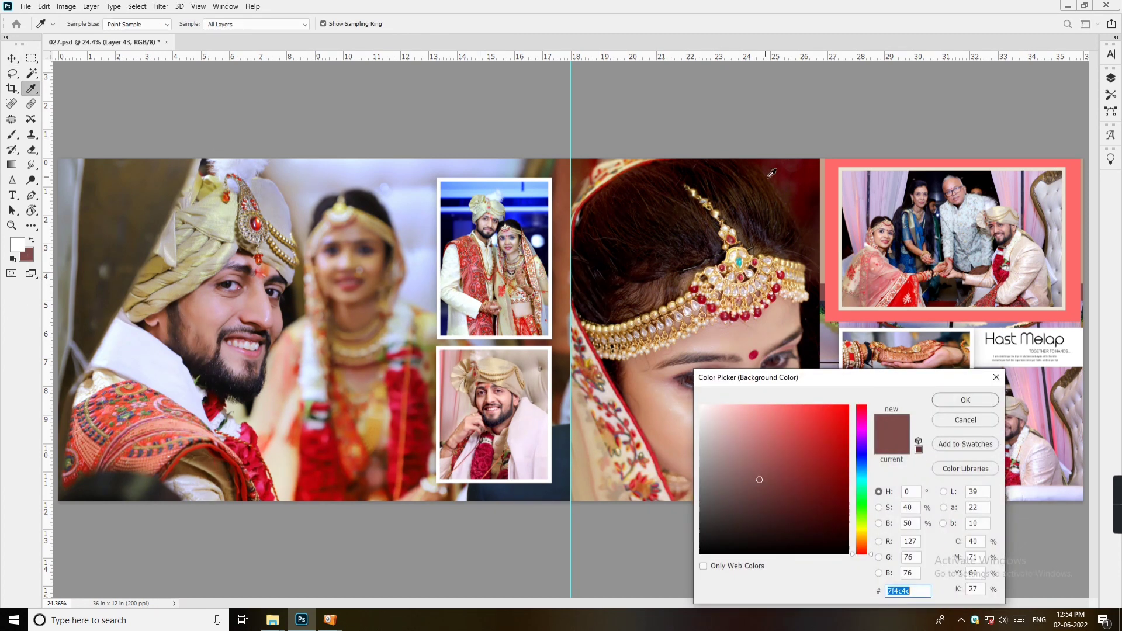
click(811, 173)
click(952, 399)
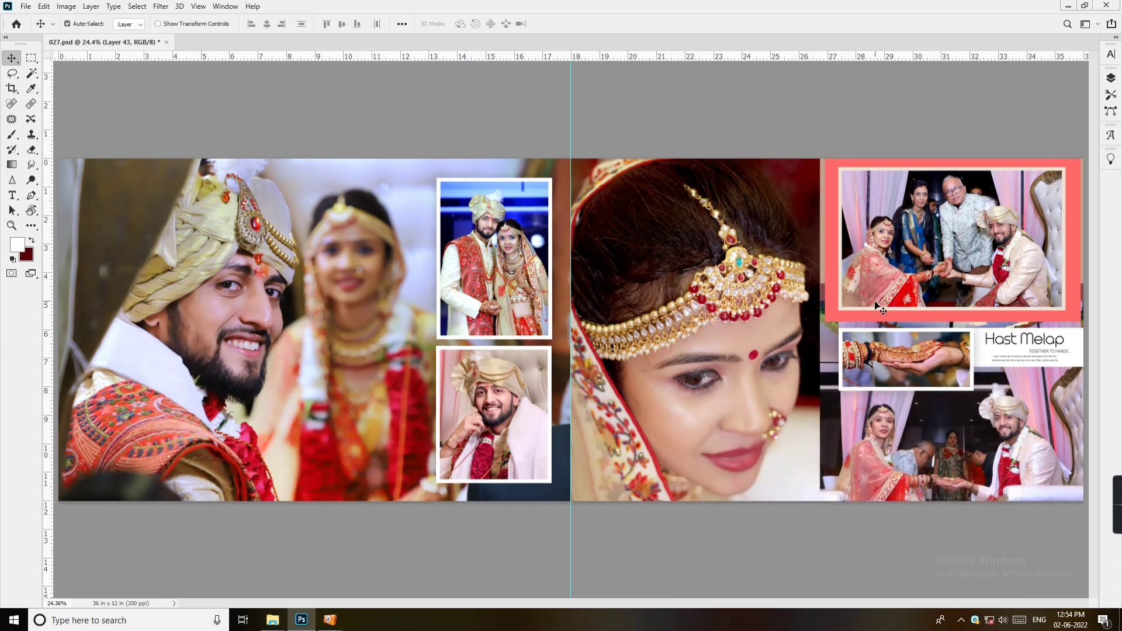
click(870, 319)
key(ctrl+shift+BackSpace)
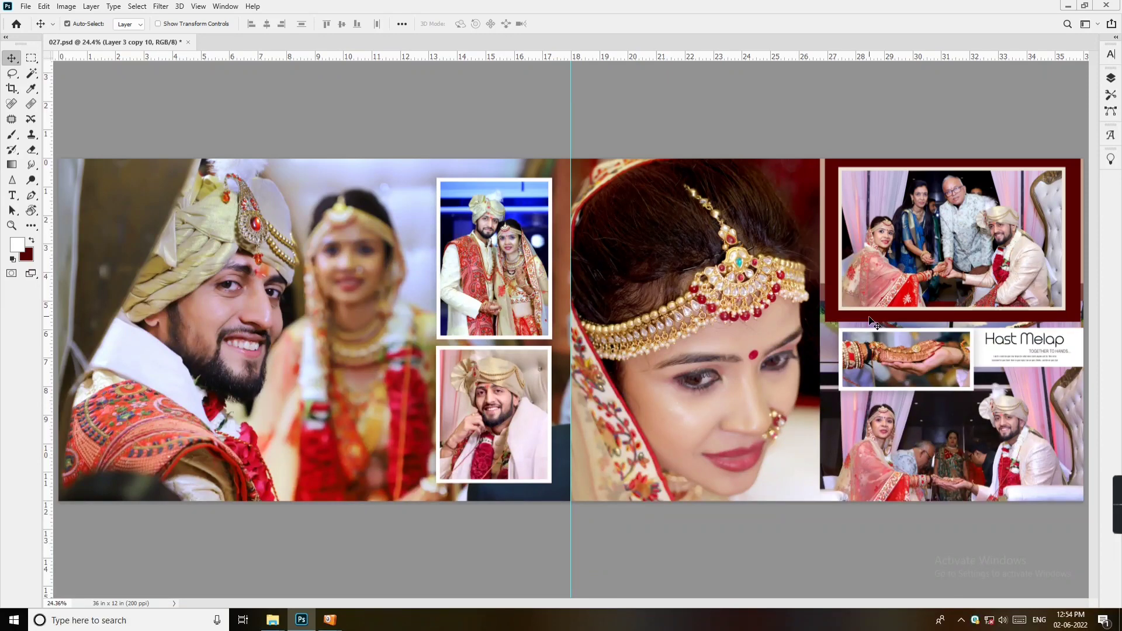
Step: Refill the panel behind the family photo with a brighter shade of the brown sampled beside the small couple frame
click(27, 256)
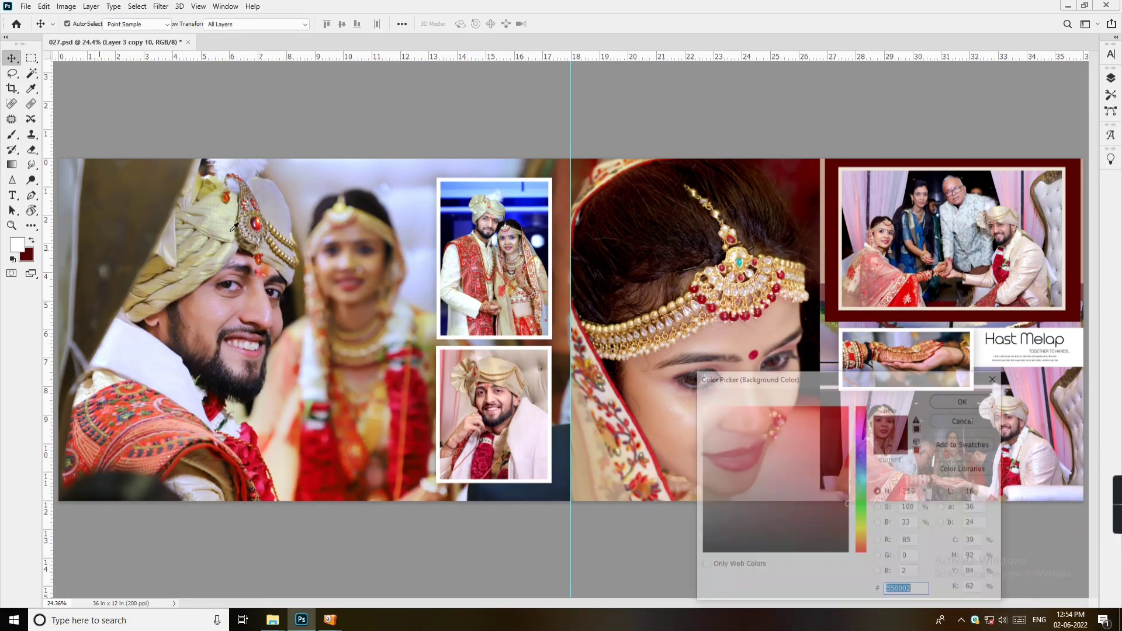
click(562, 212)
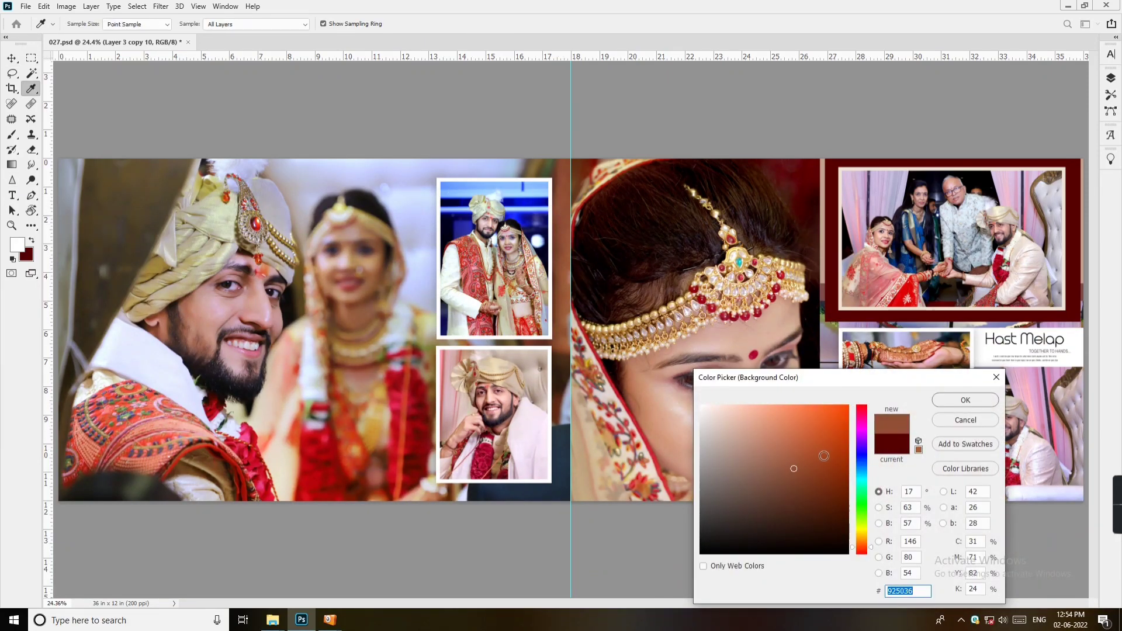
click(789, 453)
click(971, 400)
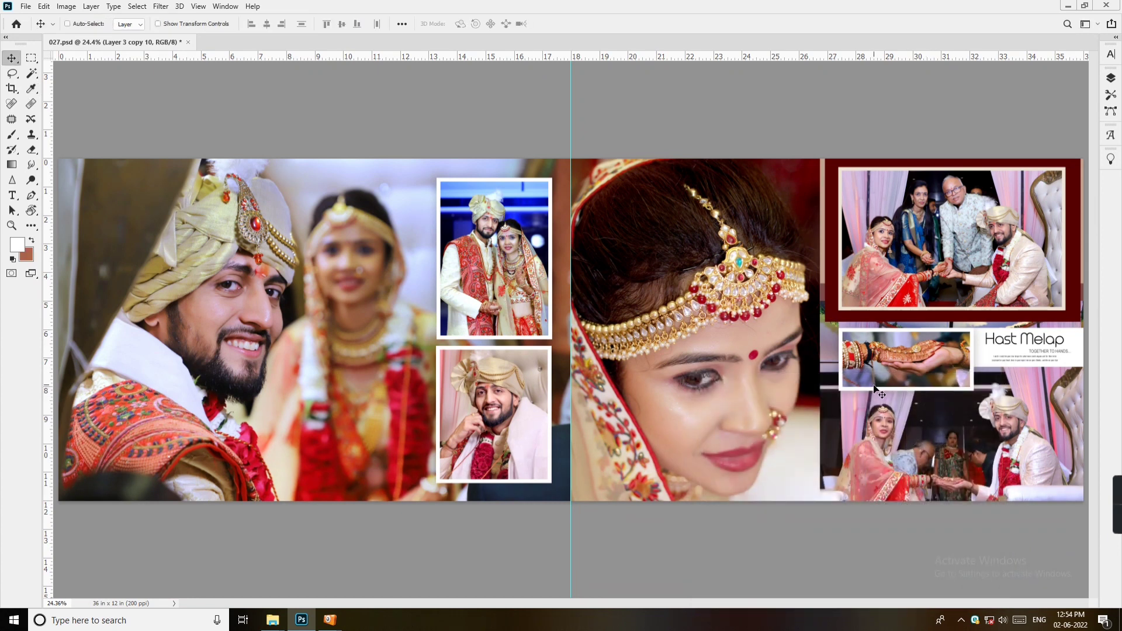
key(ctrl+BackSpace)
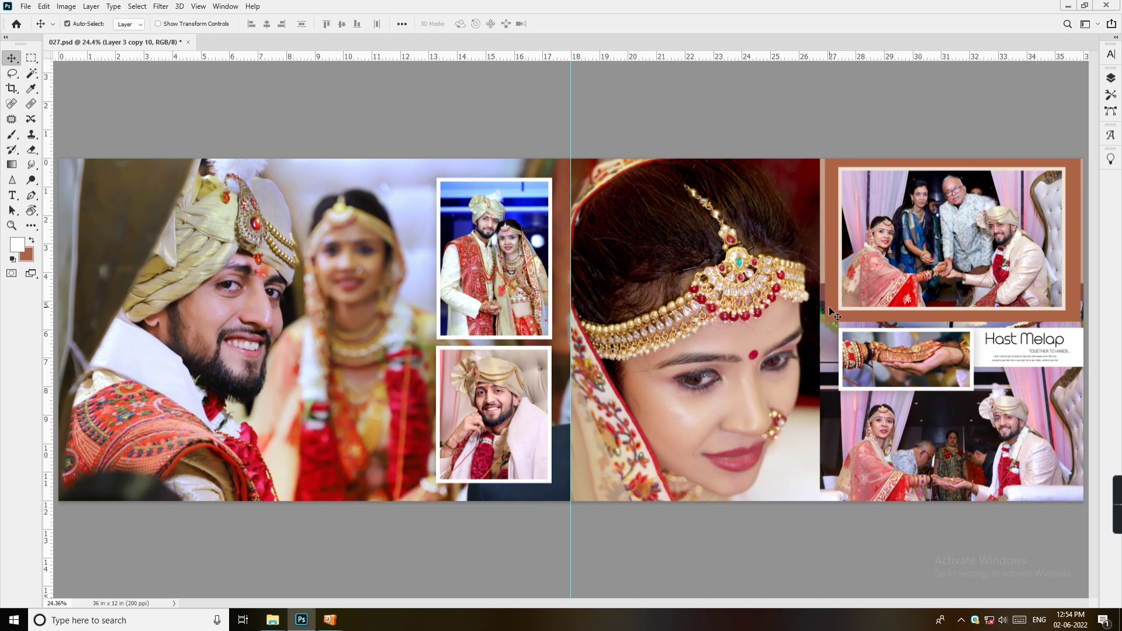
Step: Select Layer 9, the narrow border behind the brown panel, and swap the foreground and background colours
right_click(824, 264)
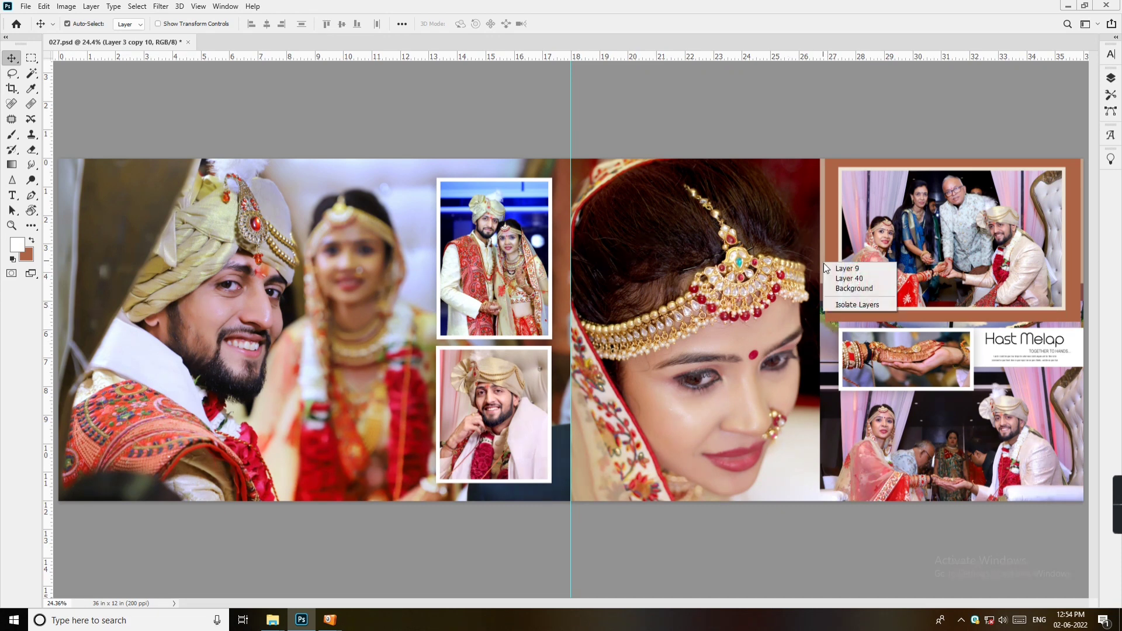
click(842, 269)
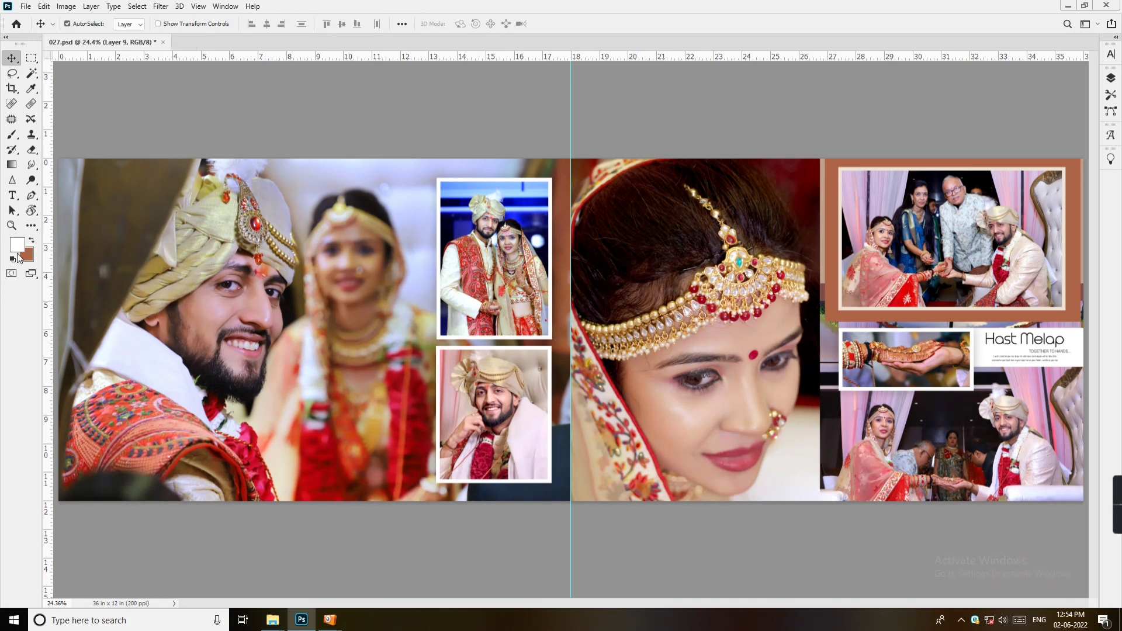
click(34, 241)
Step: Locate Layer 9 in the layer list and turn off its Color Overlay effect so the border around the panel turns white
right_click(822, 223)
click(830, 231)
key(F7)
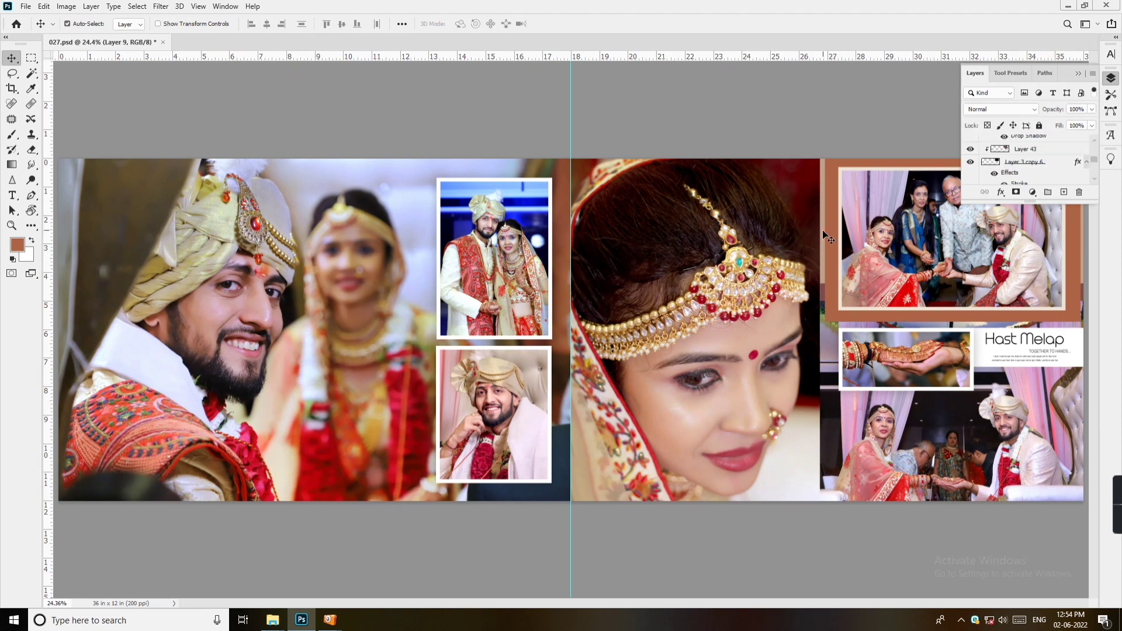
right_click(823, 230)
click(829, 235)
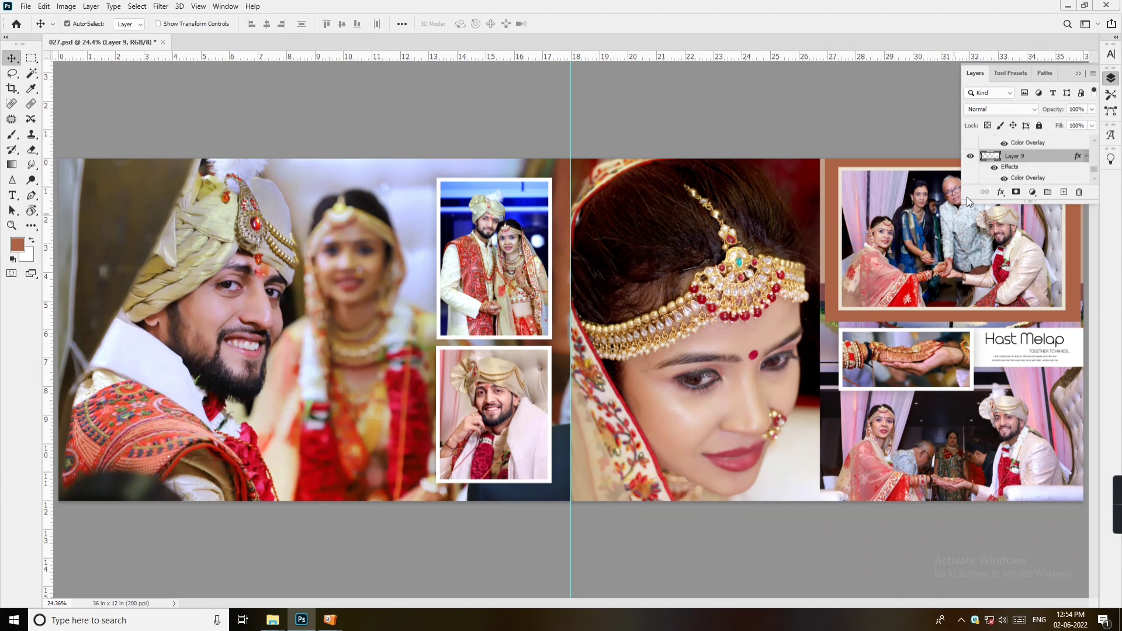
click(970, 156)
click(970, 156)
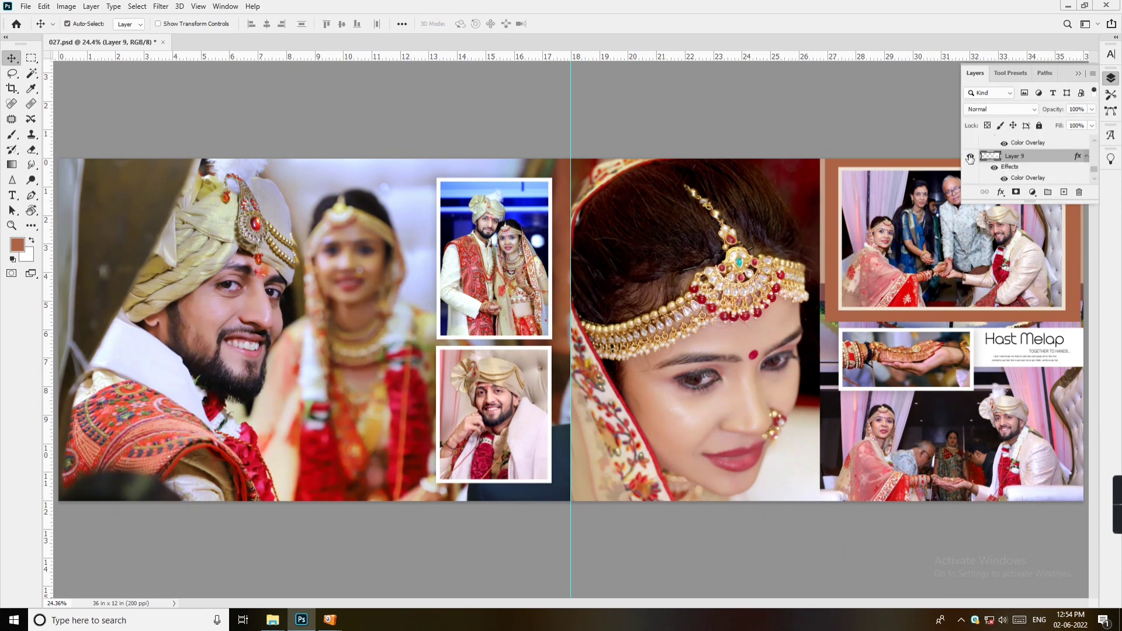
click(1004, 177)
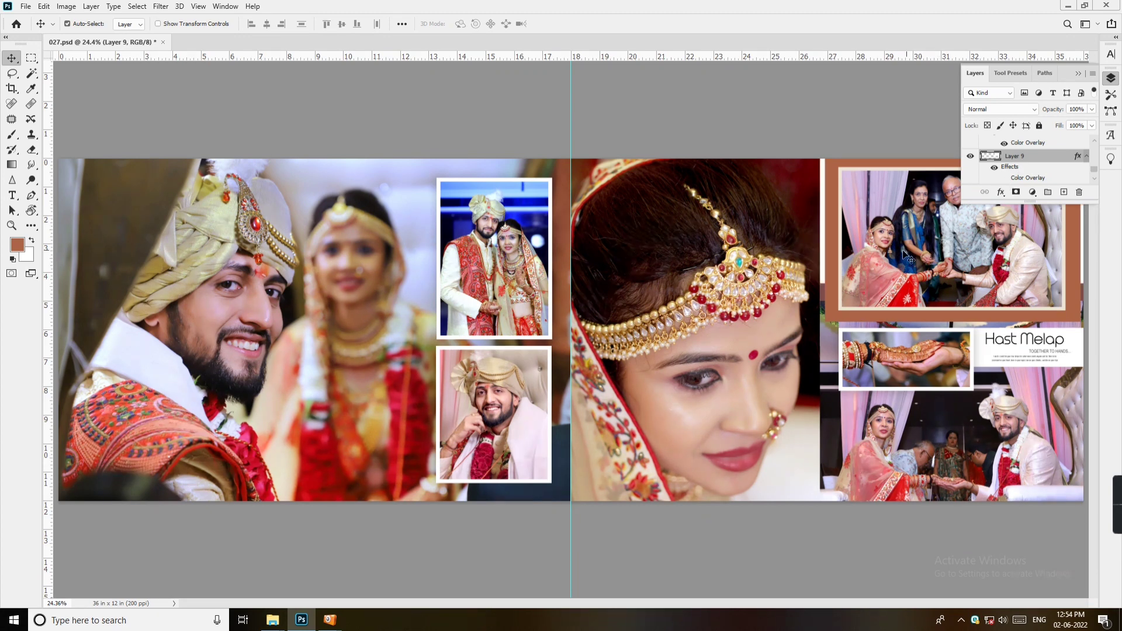
Step: Collapse the layer list to view the recoloured panel and border in the full spread
key(ctrl)
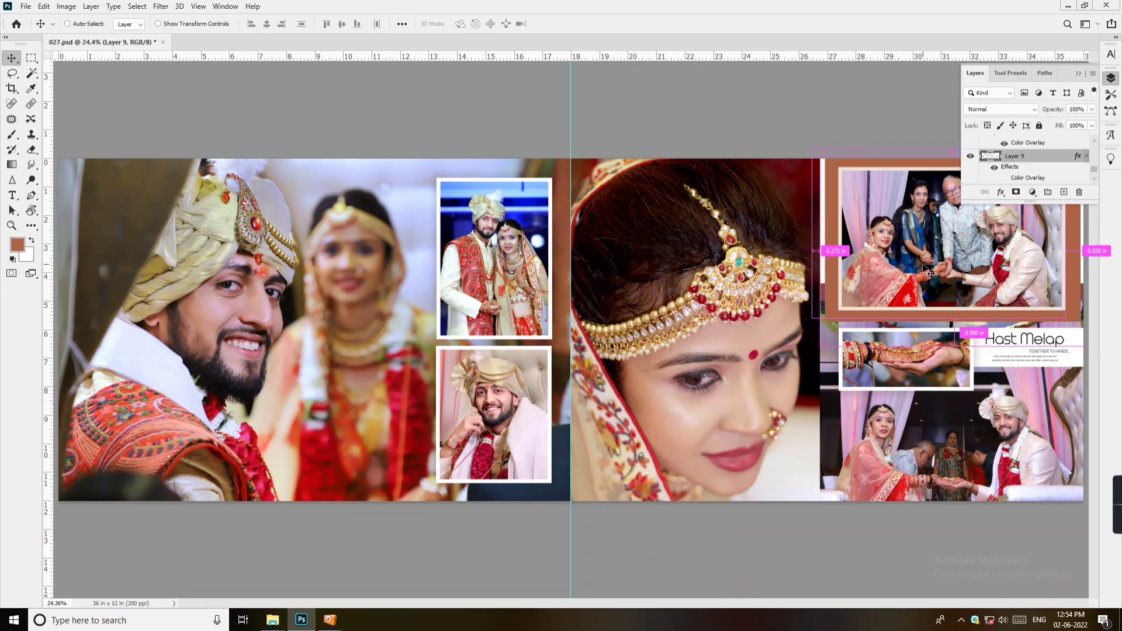
key(ctrl+t)
key(Return)
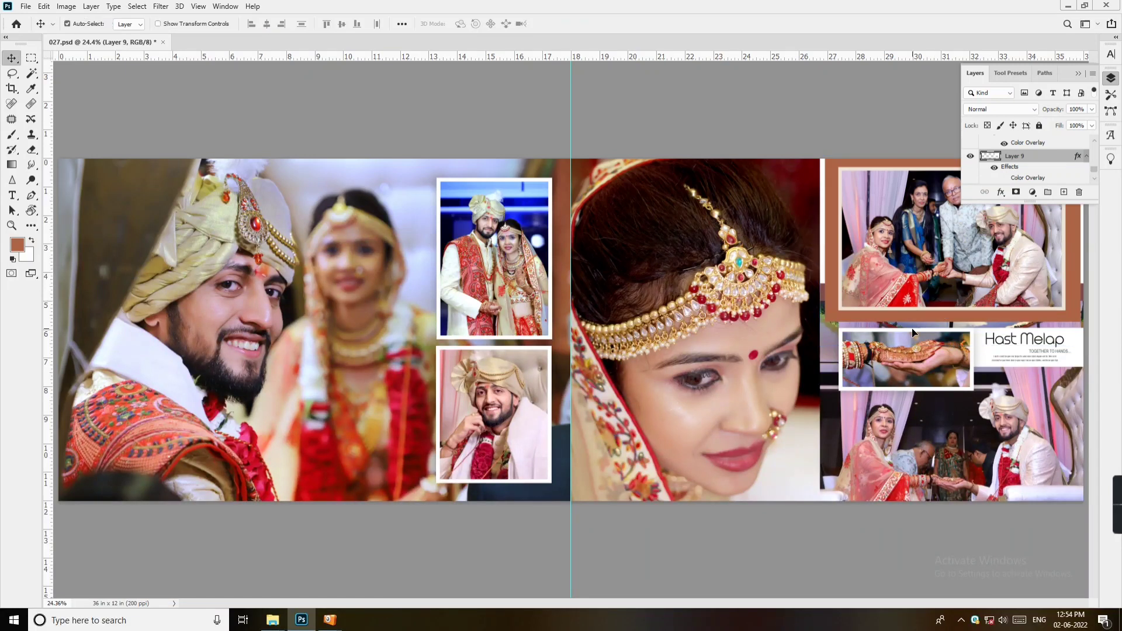
key(ctrl)
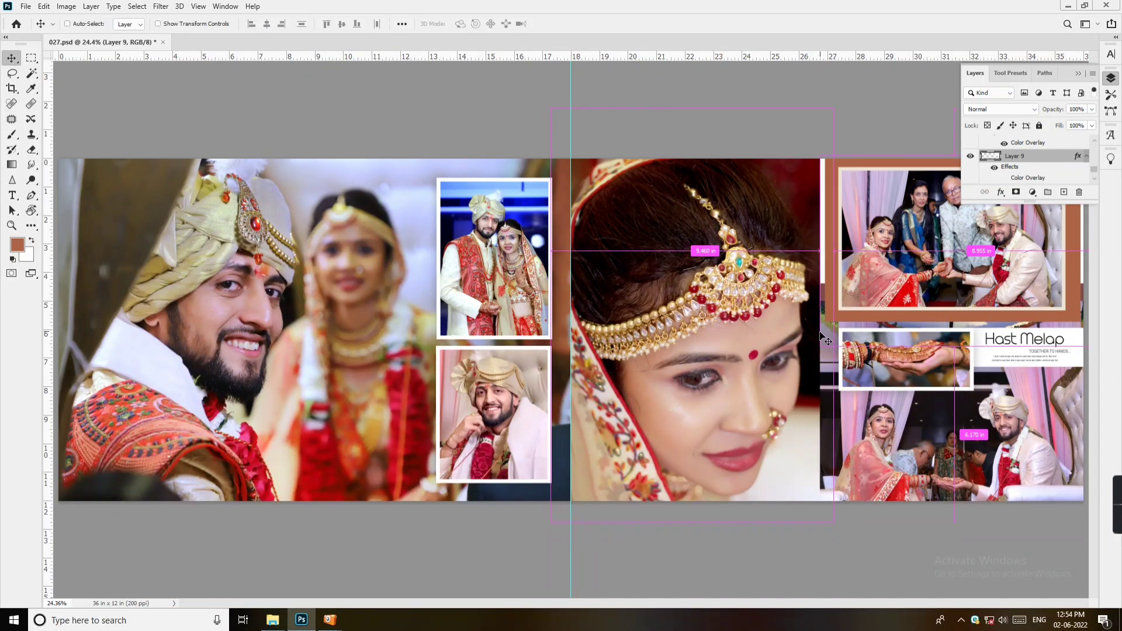
click(1079, 75)
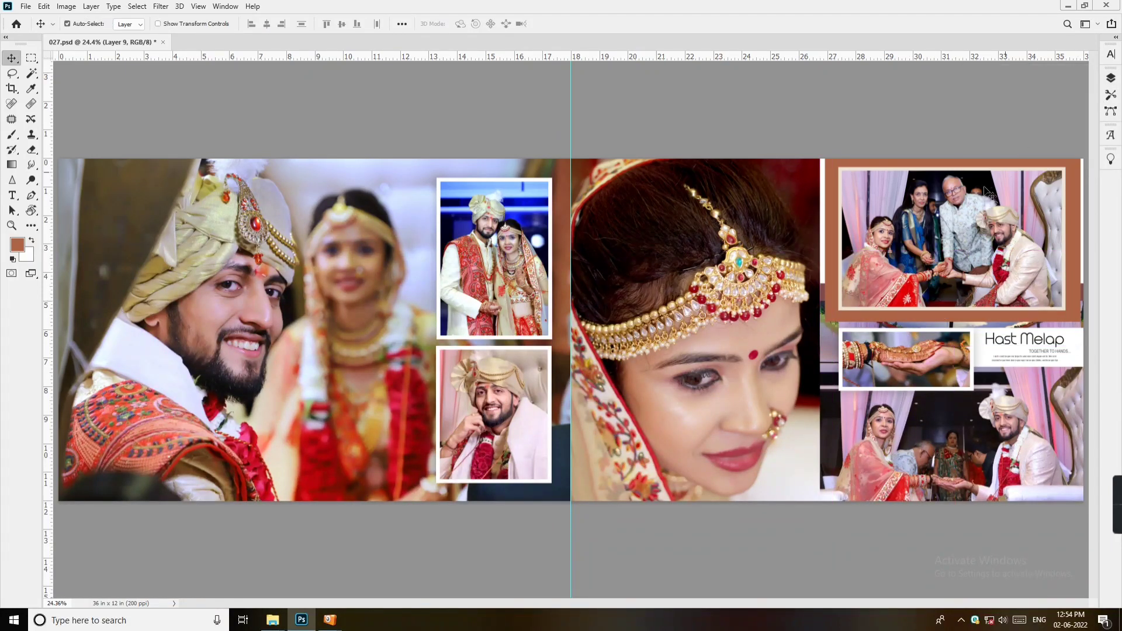
key(ctrl)
key(ctrl+shift+s)
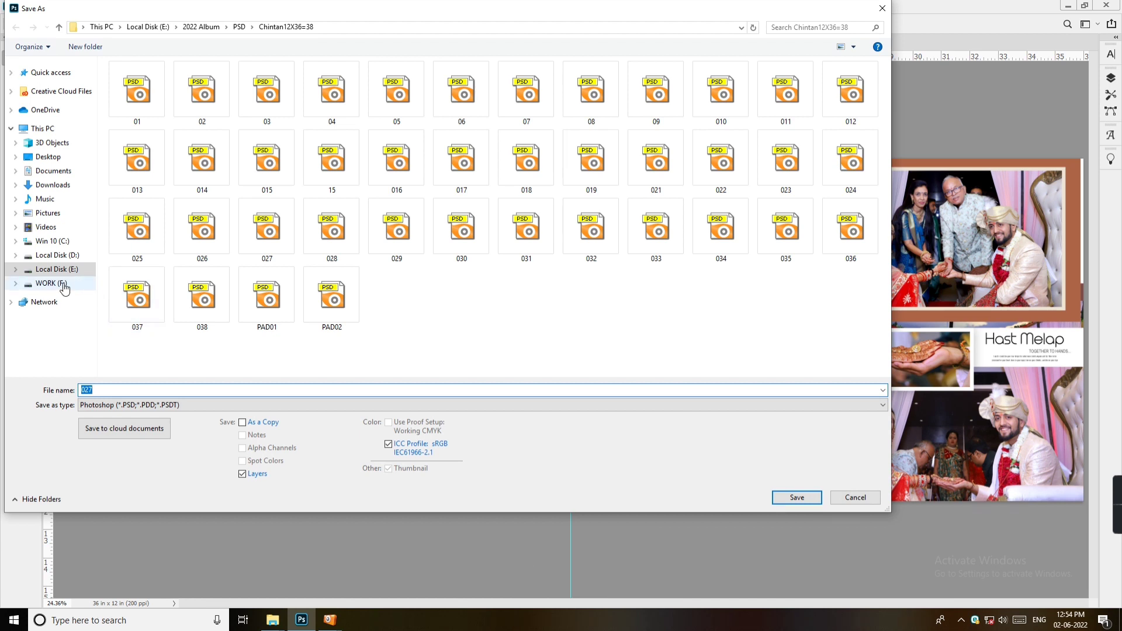
click(64, 288)
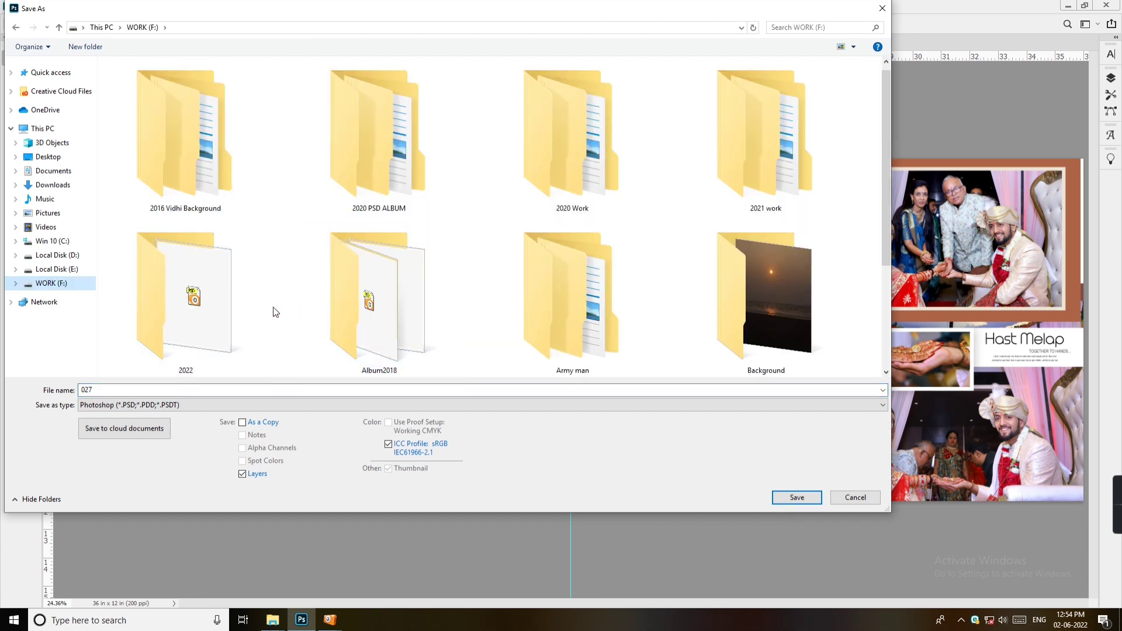
scroll(321, 316, down, 3)
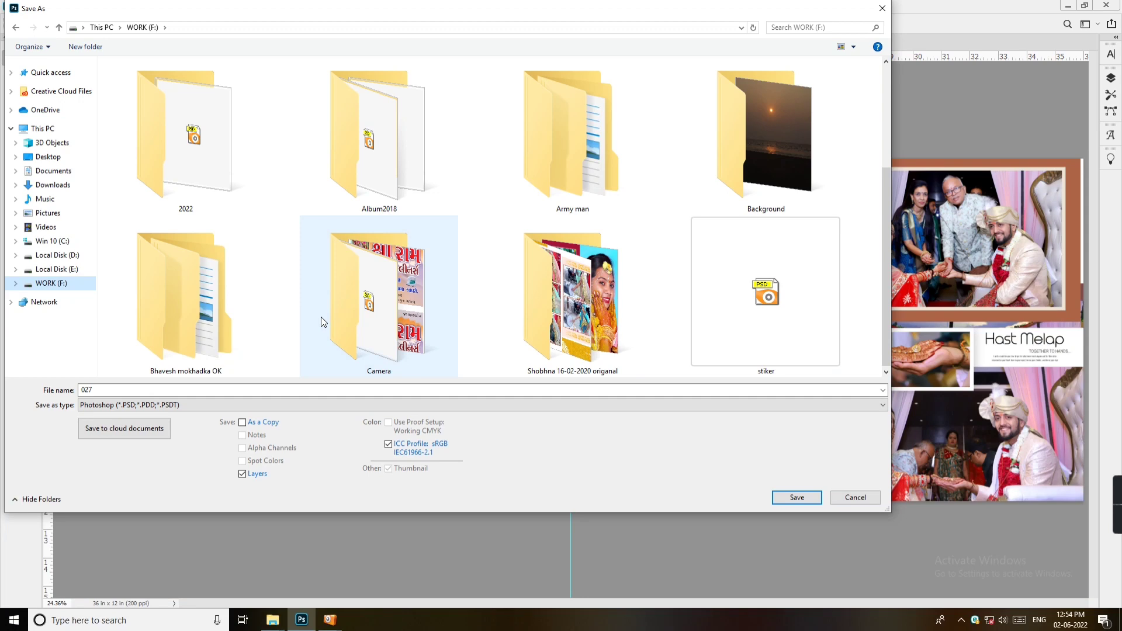
click(58, 270)
click(855, 497)
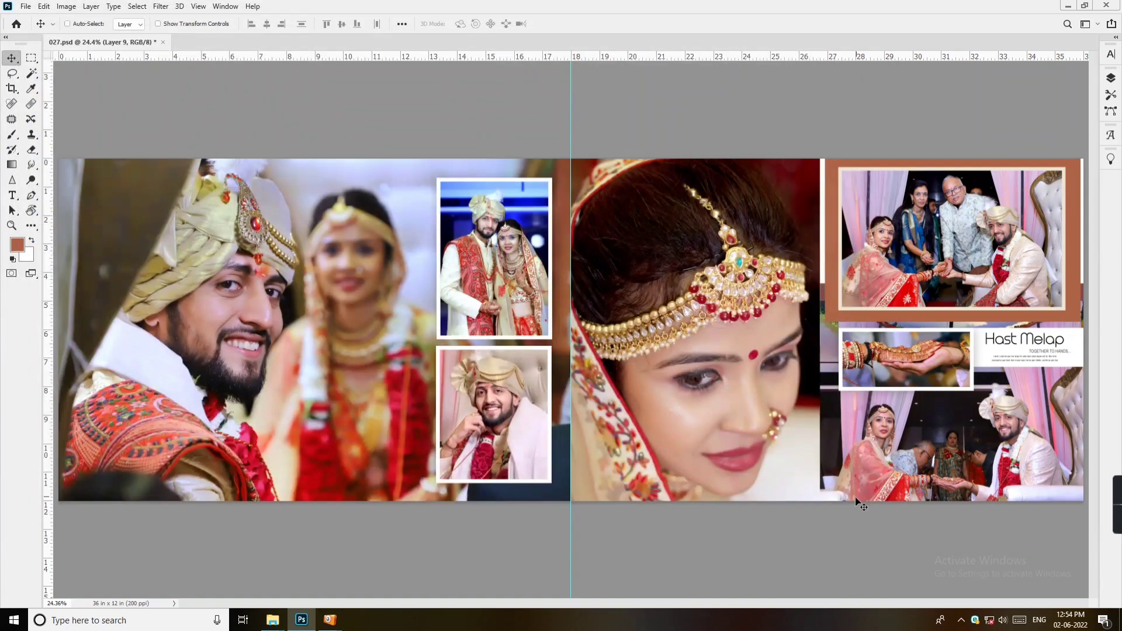
Step: Save the spread as a layered Photoshop file named 0001 in the current album folder
key(ctrl+shift+s)
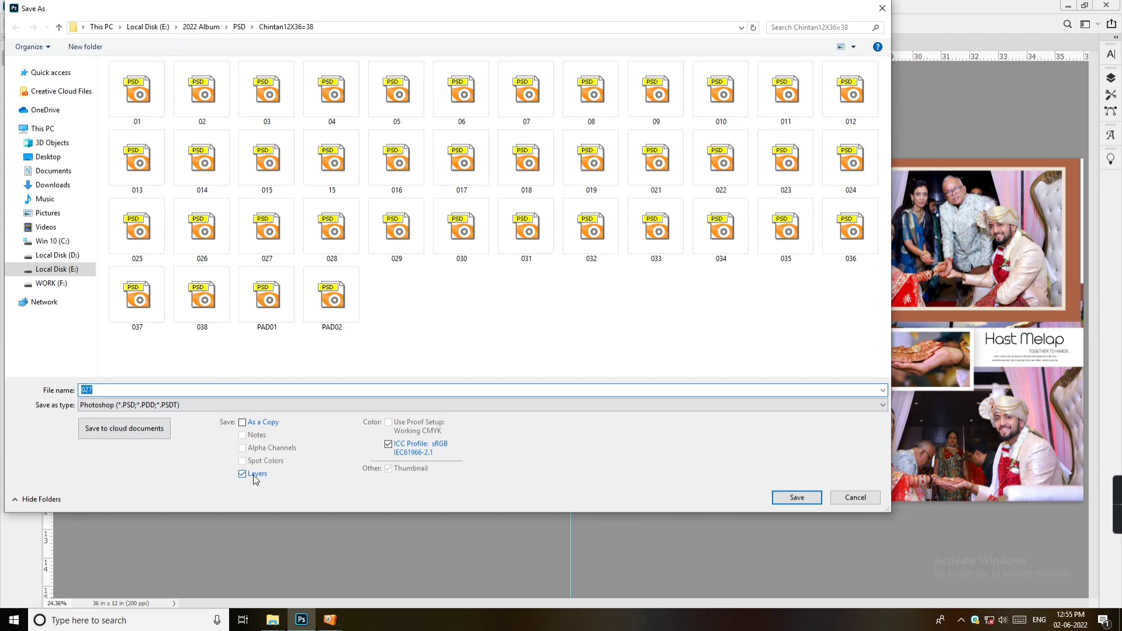
text(0001)
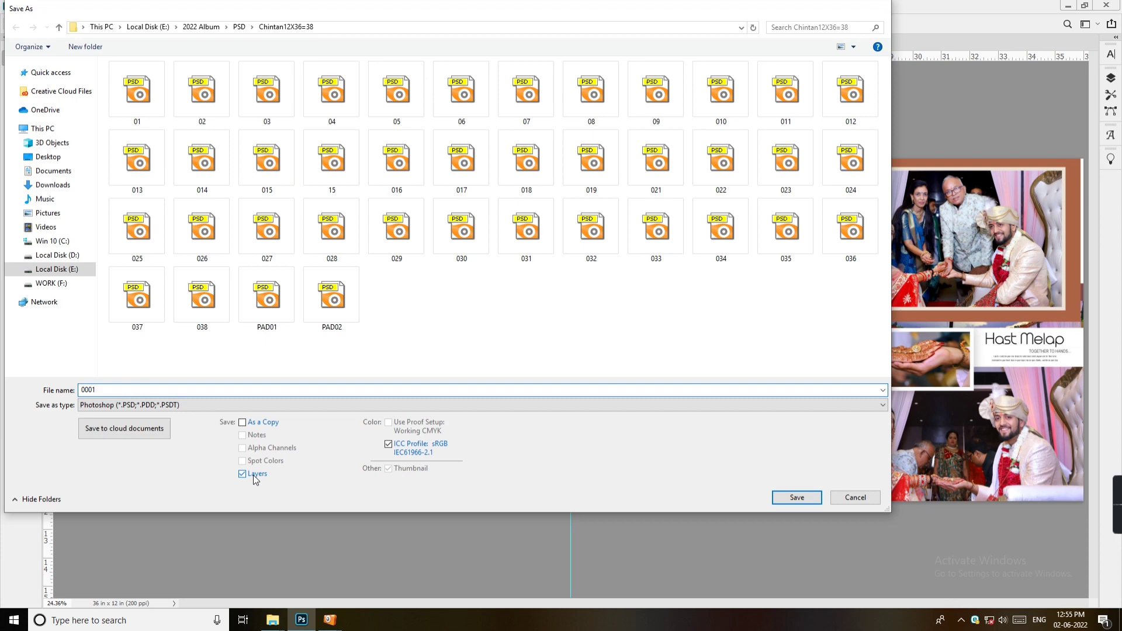
key(Return)
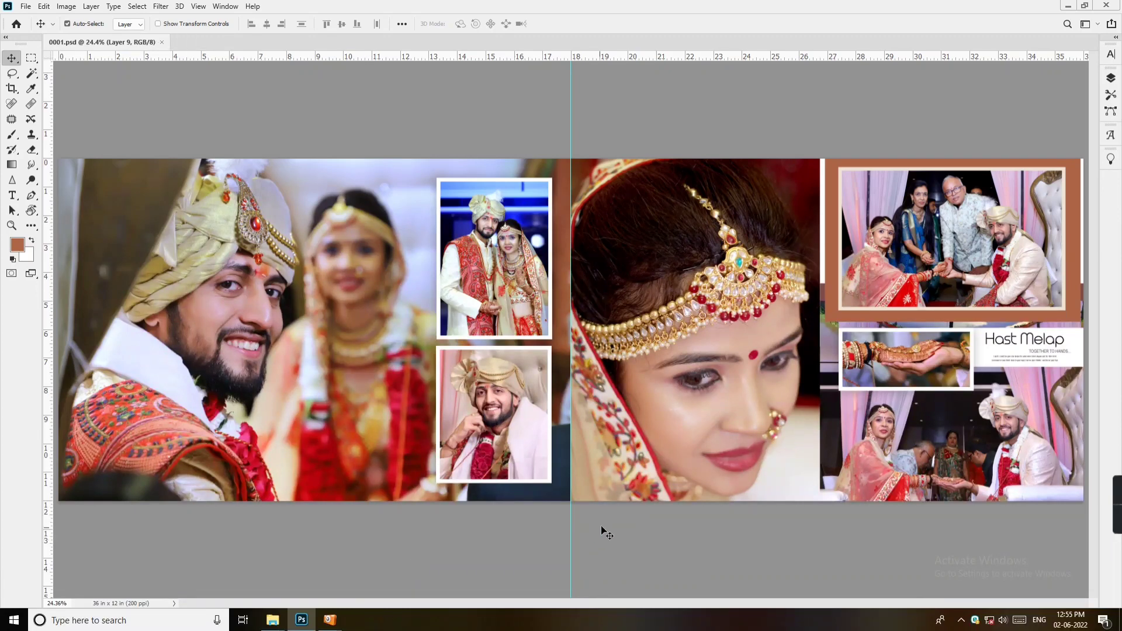
key(ctrl)
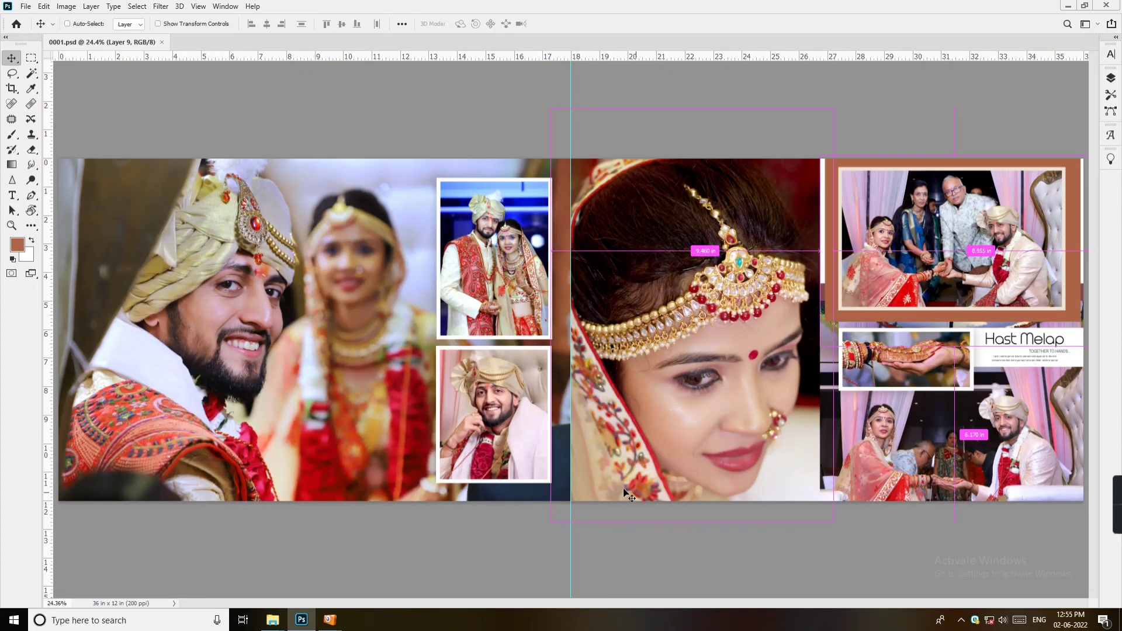